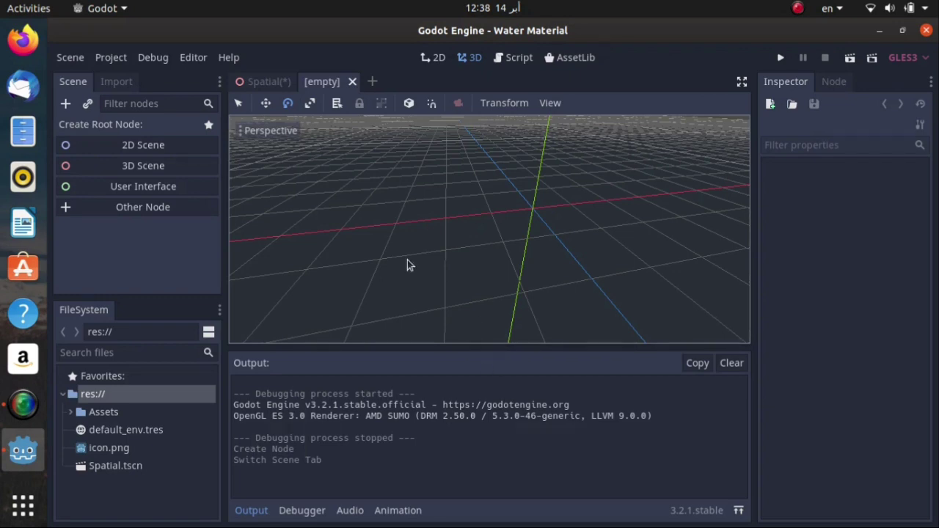
Create a Spatial root with a MeshInstance child holding a new PlaneMesh
{"action": "left_click", "coordinate": [64, 103]}
{"action": "left_click", "coordinate": [360, 182]}
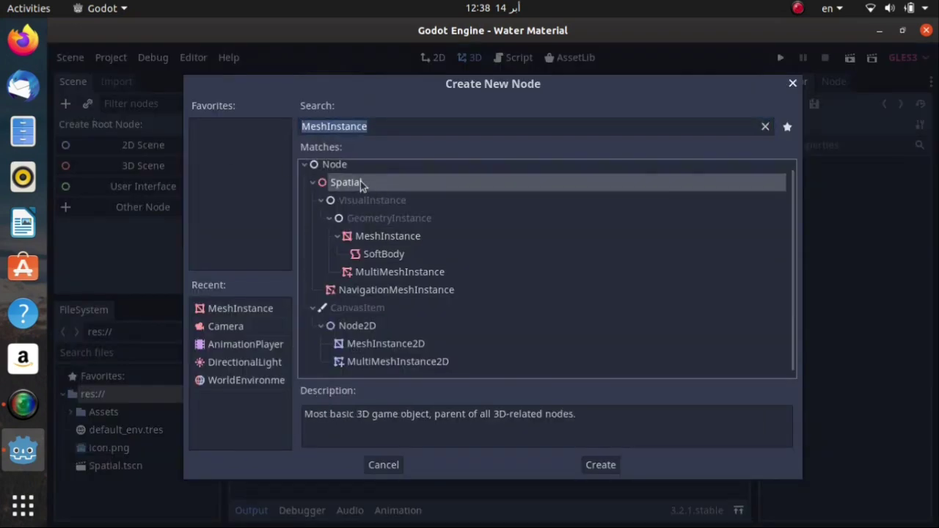
{"action": "double_click", "coordinate": [361, 181]}
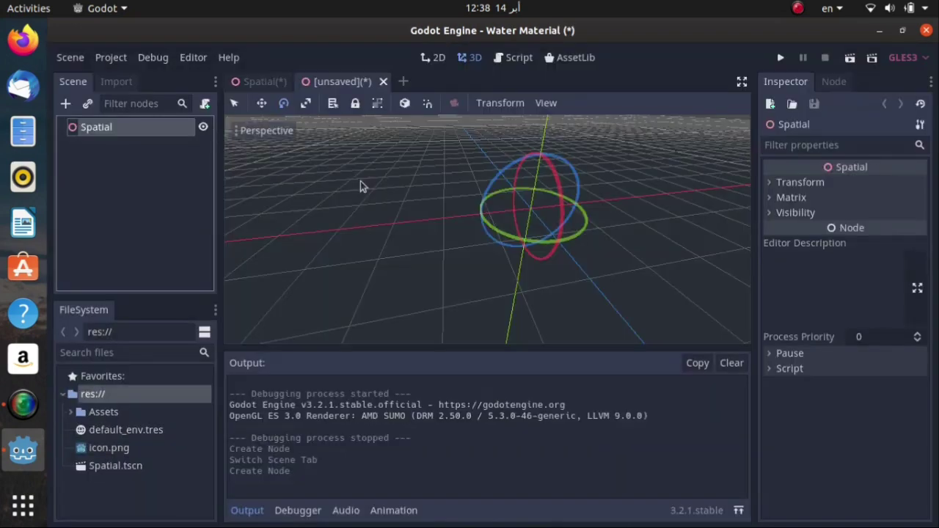
{"action": "left_click", "coordinate": [65, 104]}
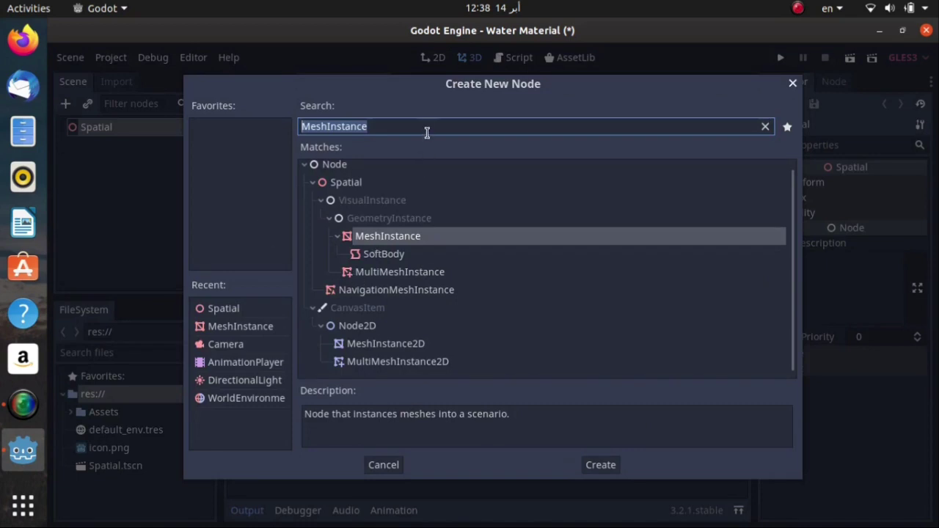
{"action": "double_click", "coordinate": [393, 237]}
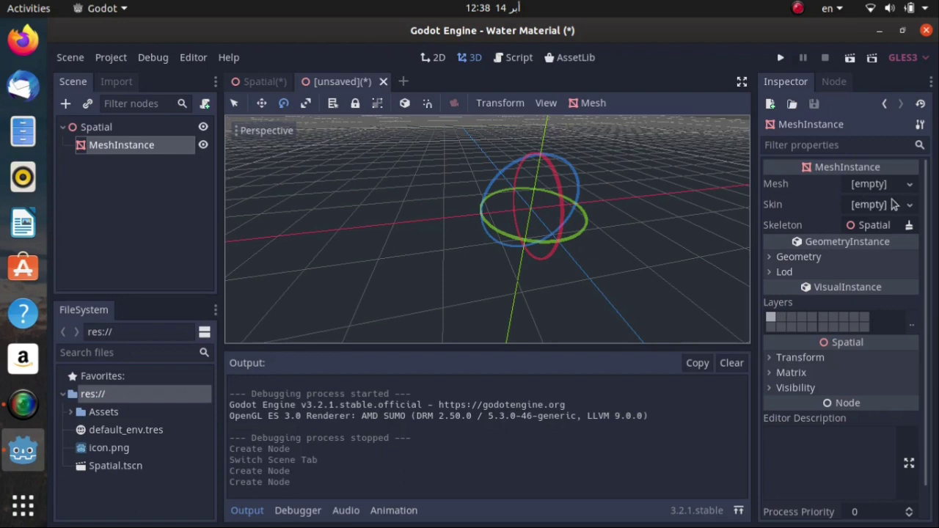
{"action": "left_click", "coordinate": [910, 188]}
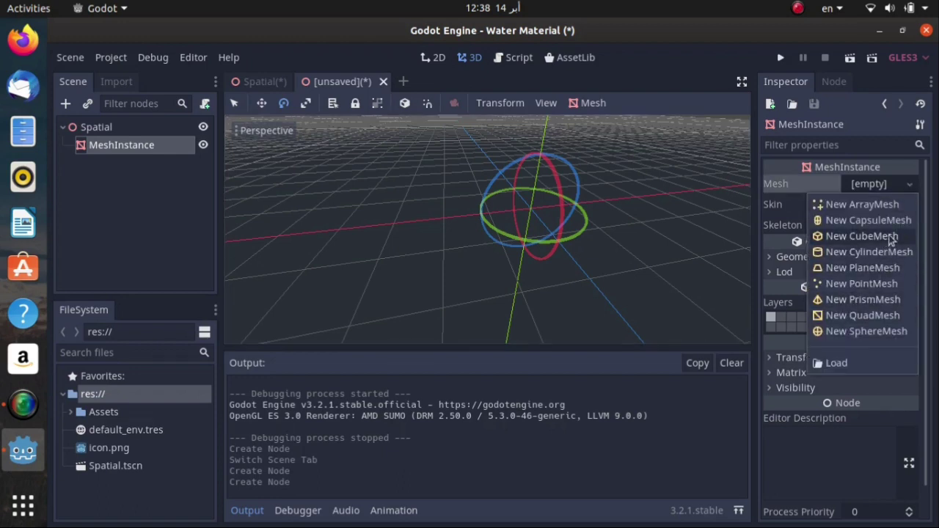
{"action": "left_click", "coordinate": [888, 267]}
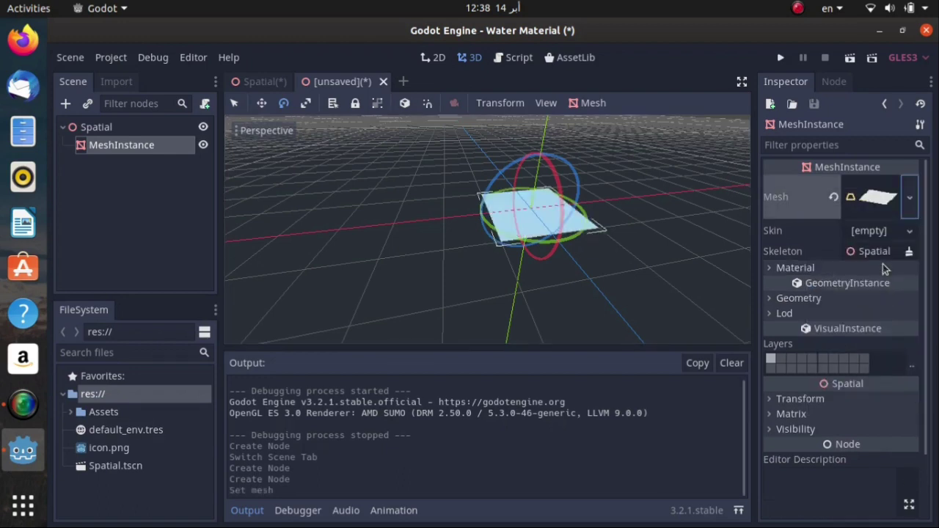
Scale the plane out along X and Z into a wide flat floor
{"action": "left_click", "coordinate": [306, 103]}
{"action": "left_click_drag", "start_coordinate": [571, 258], "coordinate": [713, 454]}
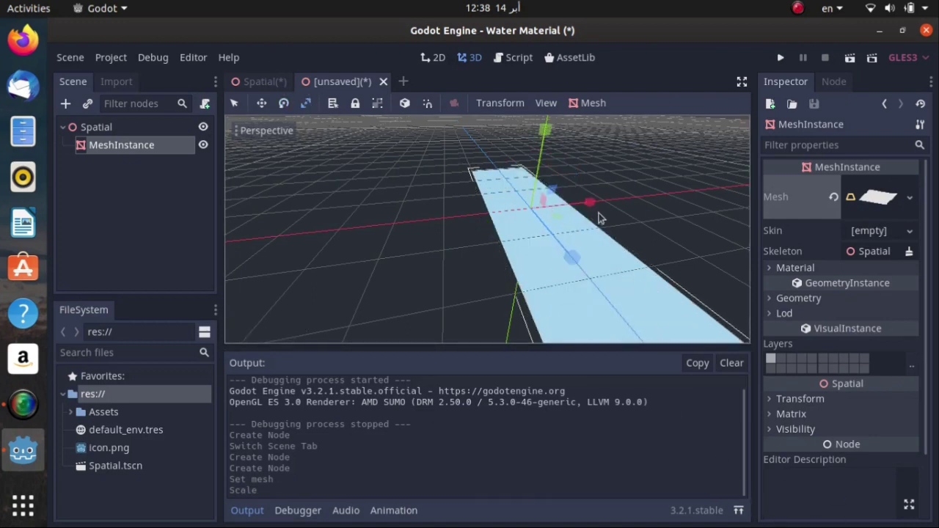
{"action": "left_click_drag", "start_coordinate": [592, 204], "coordinate": [890, 236]}
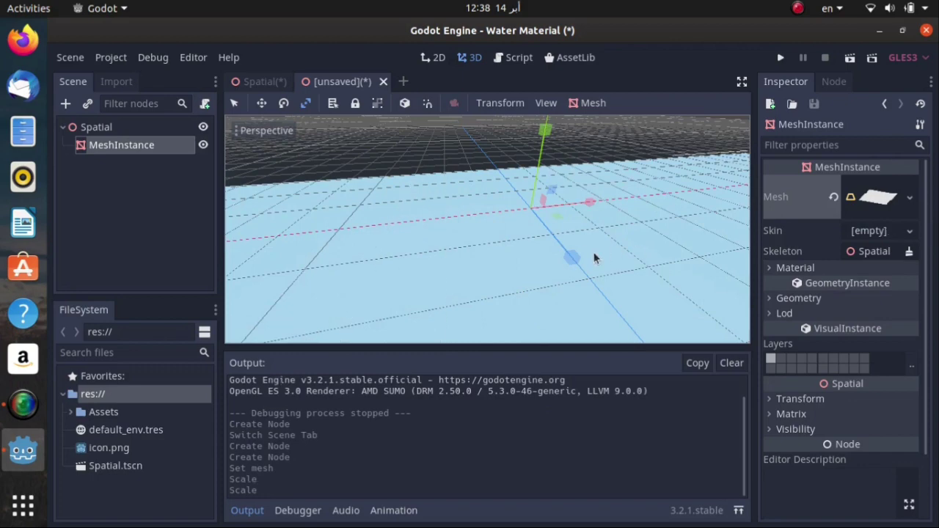
{"action": "left_click_drag", "start_coordinate": [594, 257], "coordinate": [670, 369]}
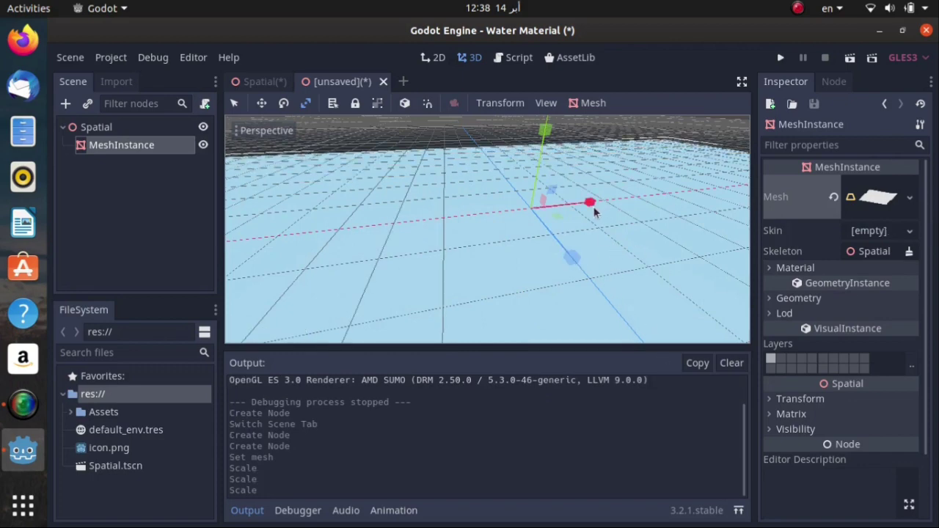
Add a WorldEnvironment under Spatial with a new Environment set to Sky background mode
{"action": "left_click", "coordinate": [147, 129]}
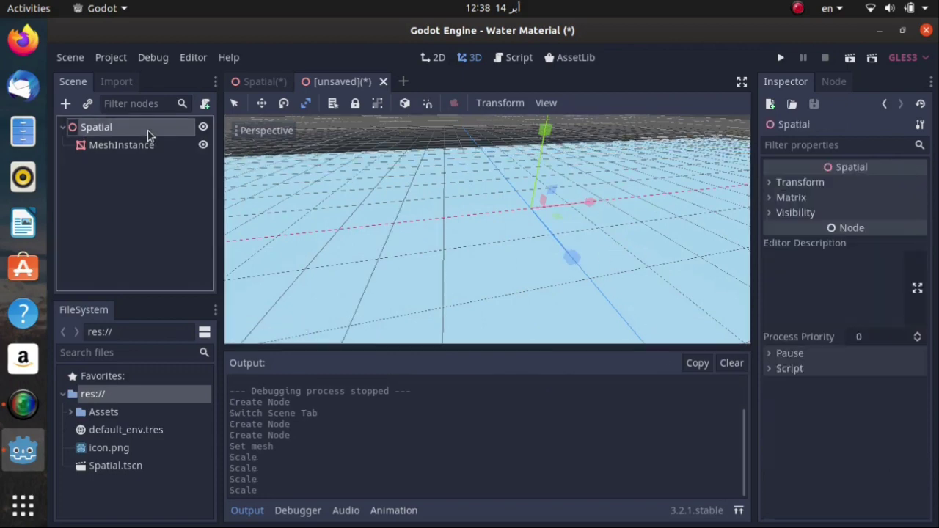
{"action": "left_click", "coordinate": [65, 105]}
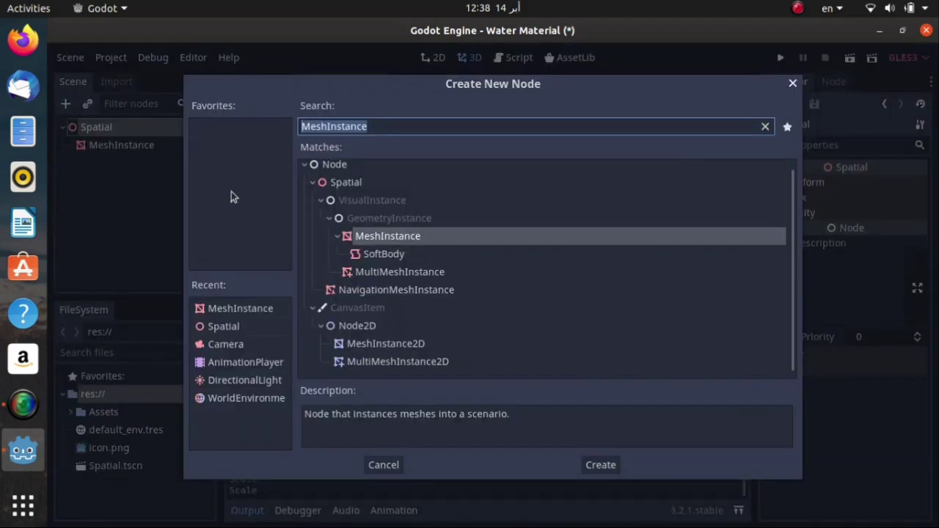
{"action": "type", "text": "env"}
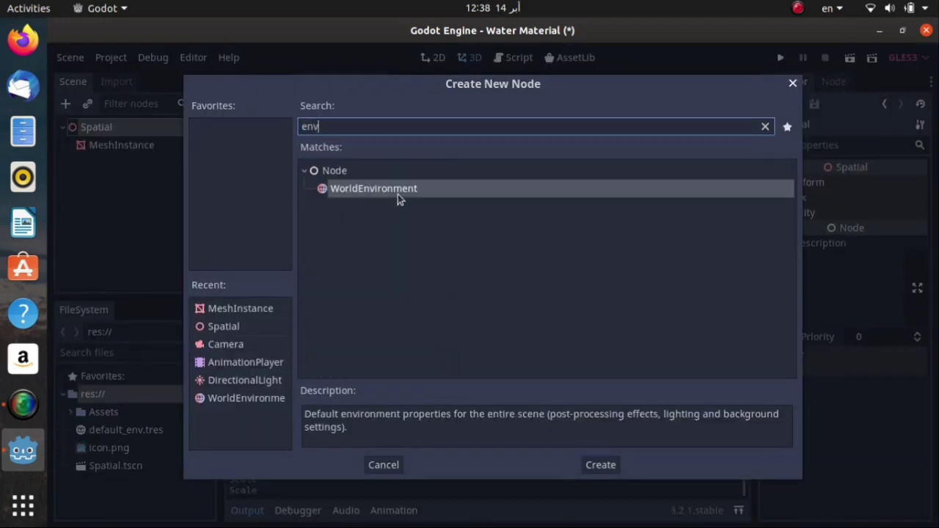
{"action": "double_click", "coordinate": [398, 194]}
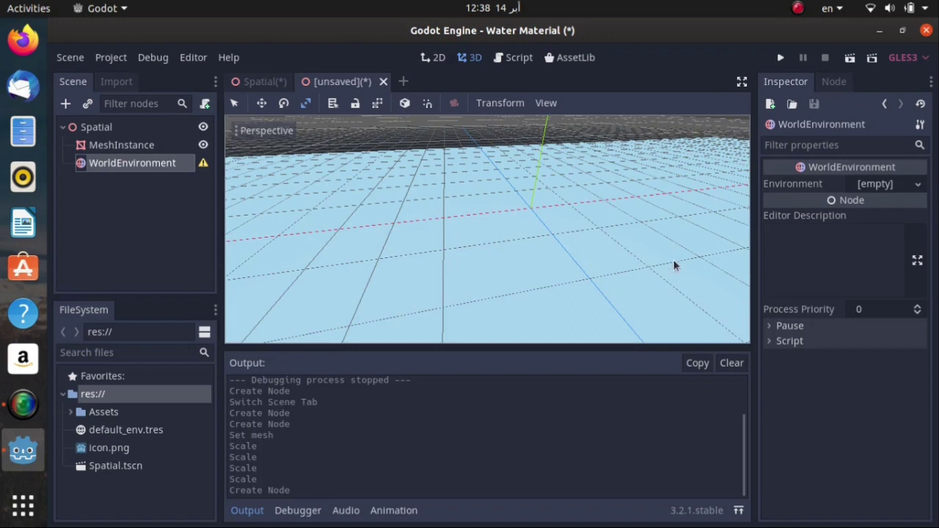
{"action": "left_click", "coordinate": [916, 186]}
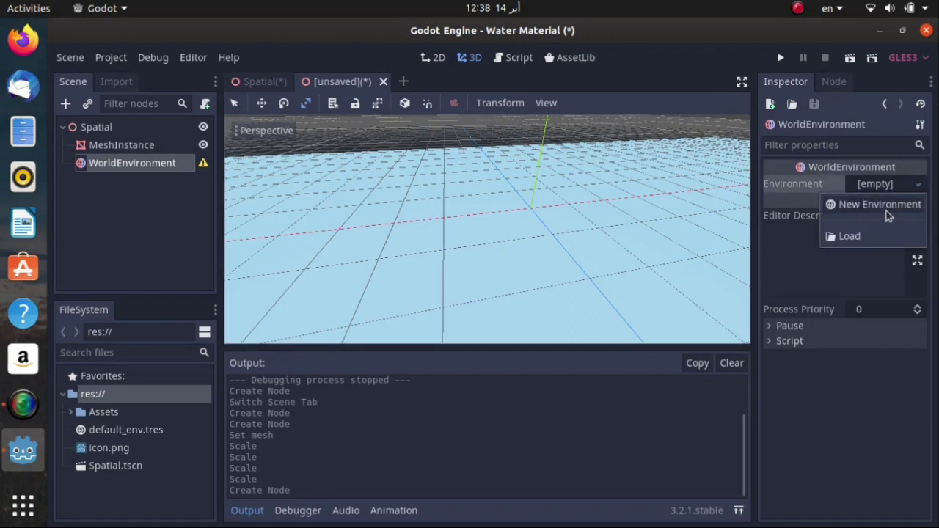
{"action": "left_click", "coordinate": [891, 206]}
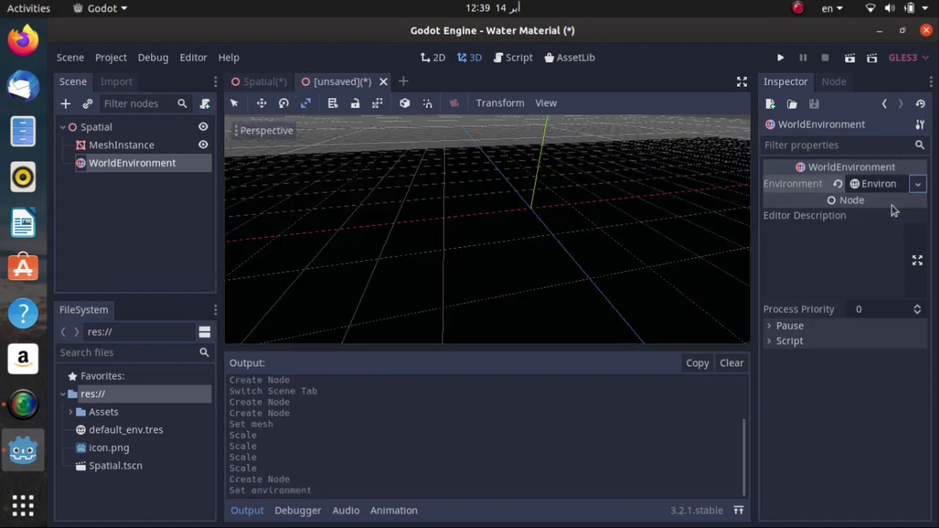
{"action": "left_click", "coordinate": [873, 184]}
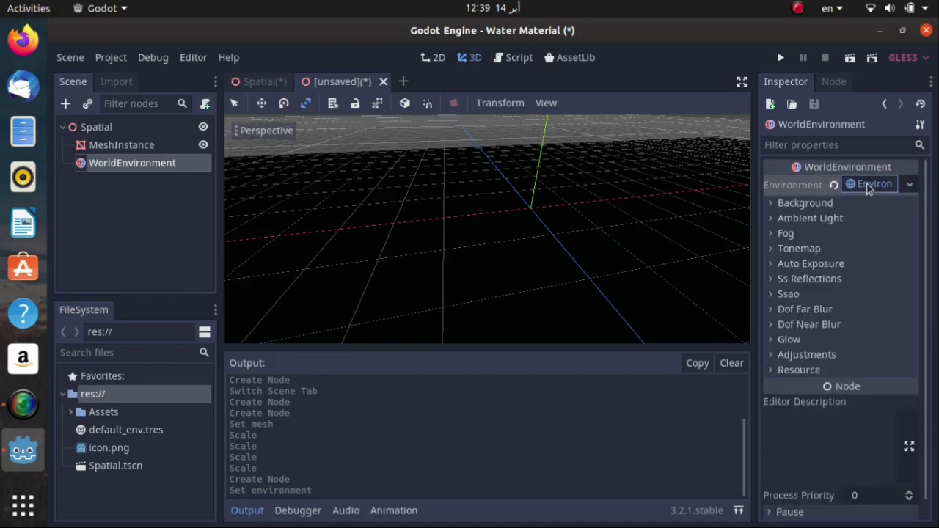
{"action": "left_click", "coordinate": [822, 203]}
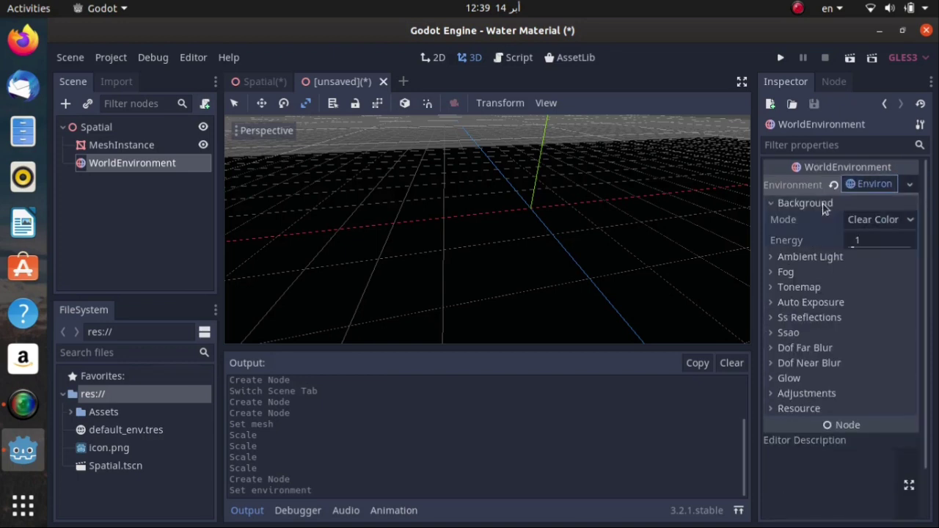
{"action": "left_click", "coordinate": [906, 227]}
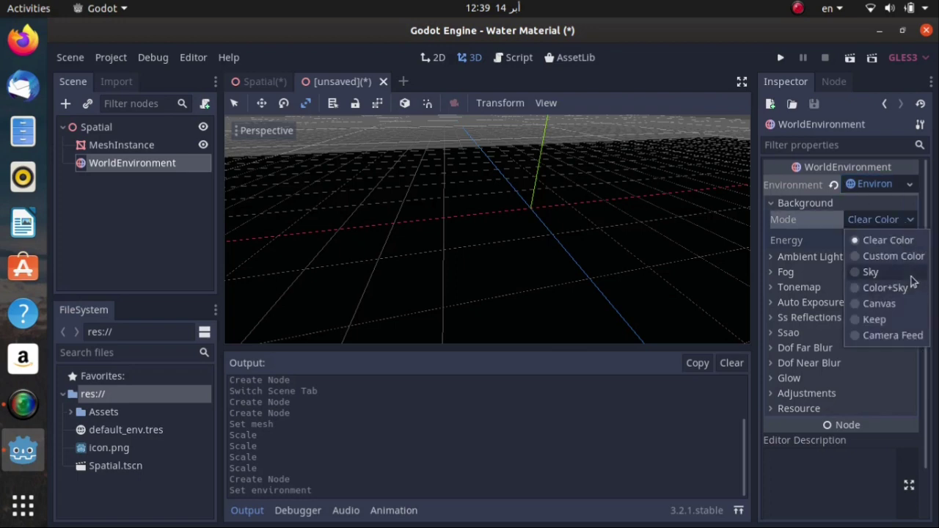
{"action": "left_click", "coordinate": [913, 278]}
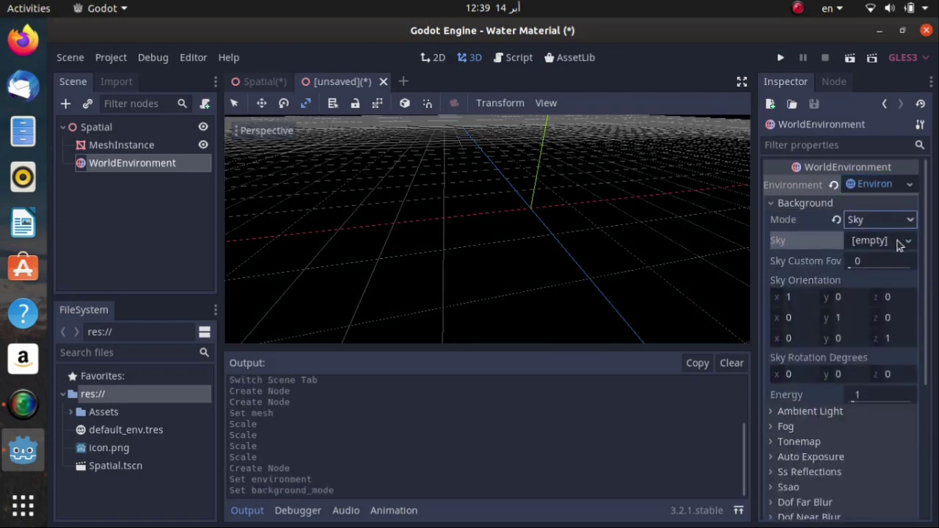
Give the background a new PanoramaSky using Assets/textures/spiaggia_di_mondello.jpg
{"action": "left_click", "coordinate": [907, 242]}
{"action": "left_click", "coordinate": [880, 259]}
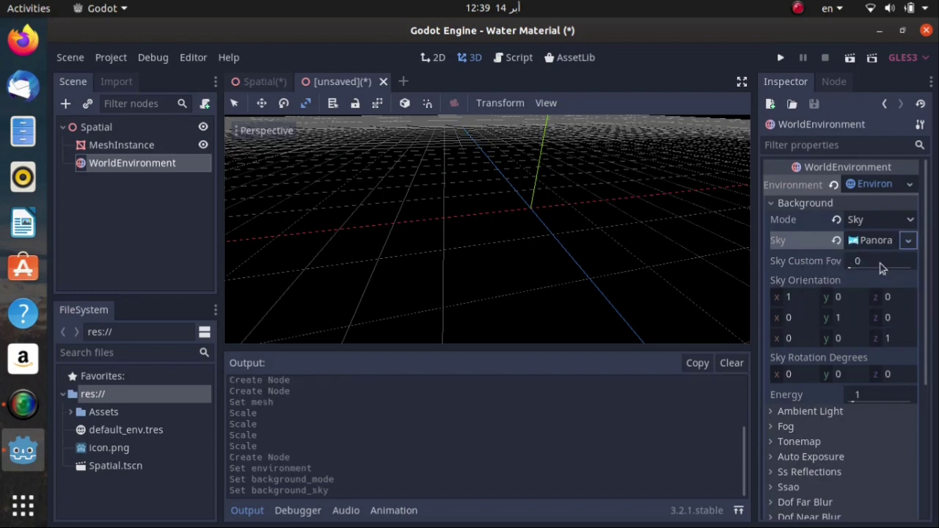
{"action": "left_click", "coordinate": [873, 241]}
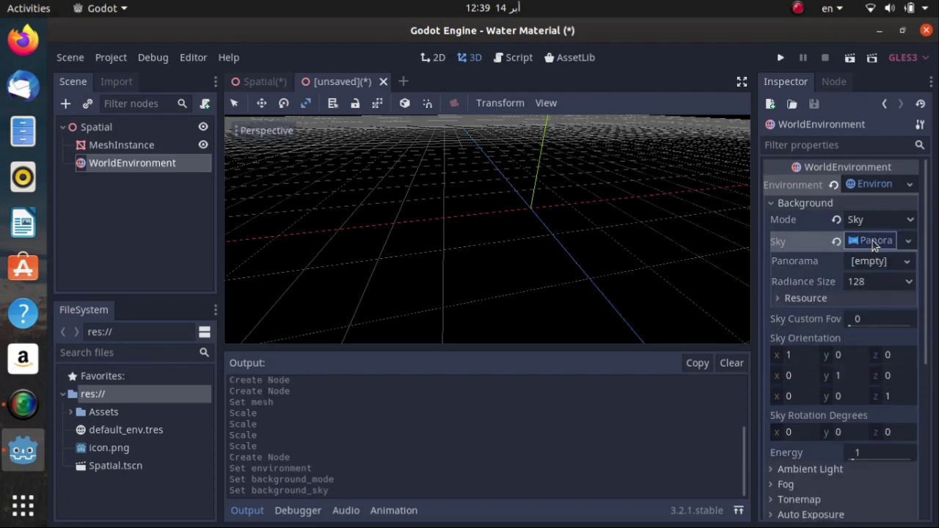
{"action": "left_click", "coordinate": [894, 262]}
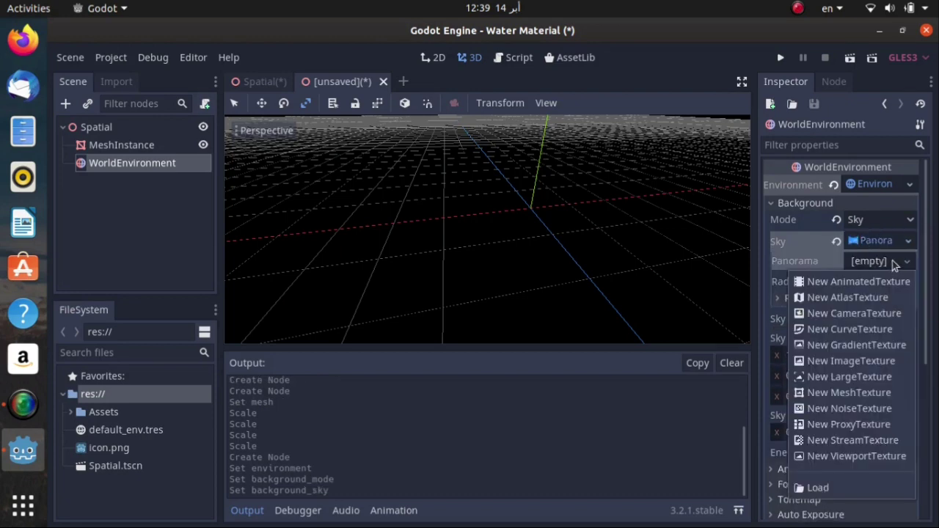
{"action": "left_click", "coordinate": [819, 488]}
{"action": "double_click", "coordinate": [323, 197]}
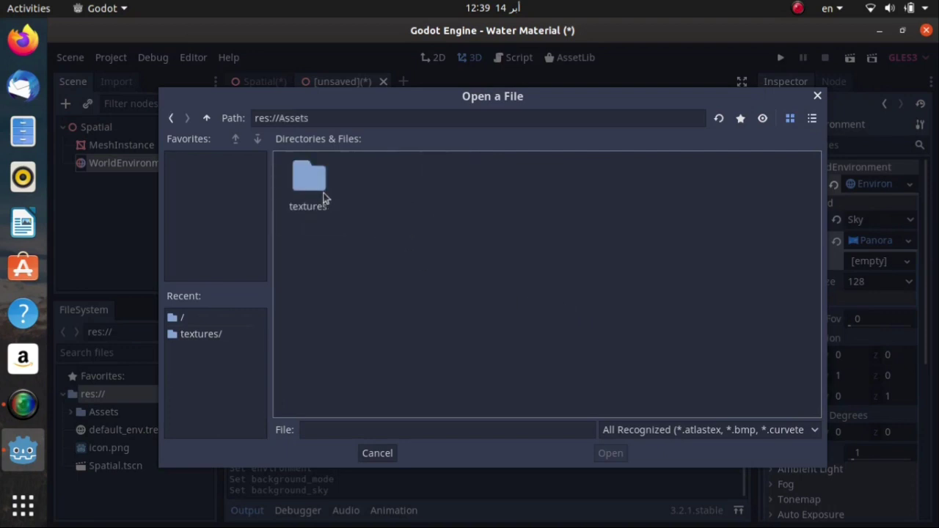
{"action": "double_click", "coordinate": [323, 197]}
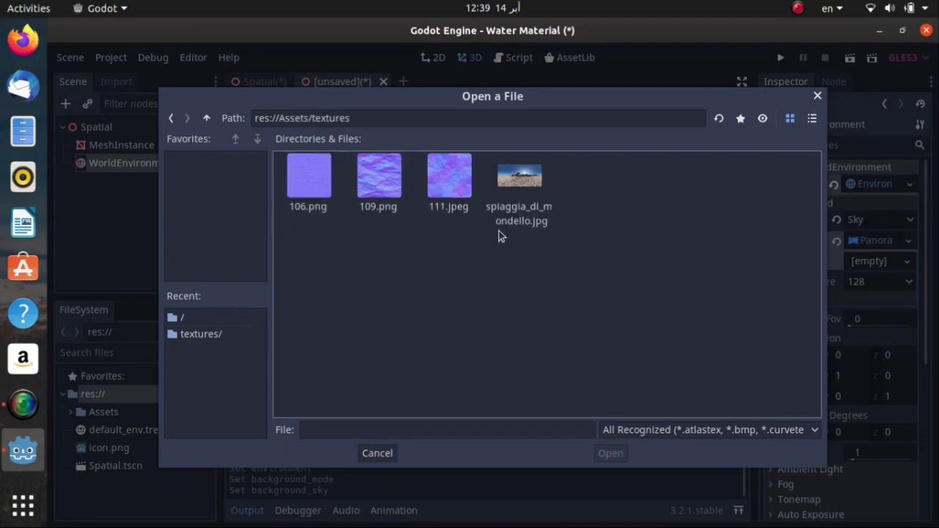
{"action": "double_click", "coordinate": [521, 180]}
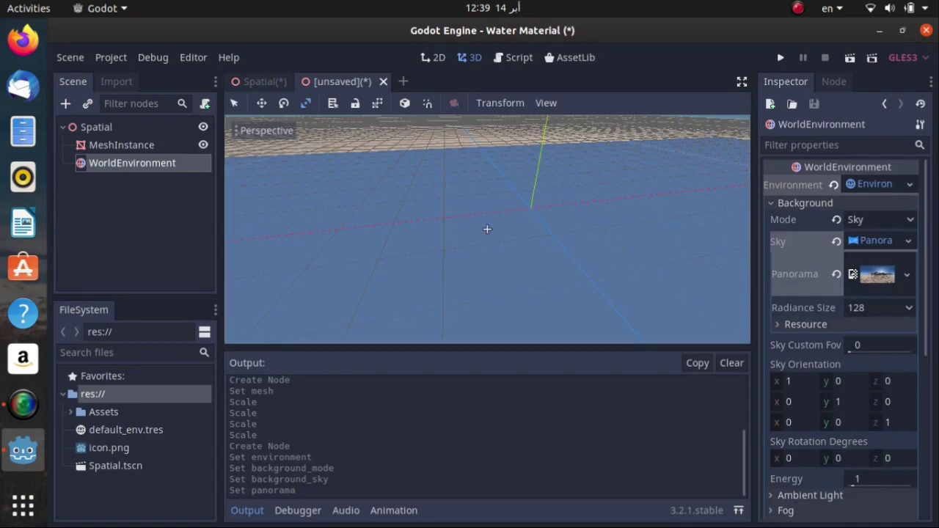
{"action": "middle_click_drag", "start_coordinate": [486, 226], "coordinate": [486, 229]}
Add a DirectionalLight under the Spatial root
{"action": "left_click", "coordinate": [95, 127]}
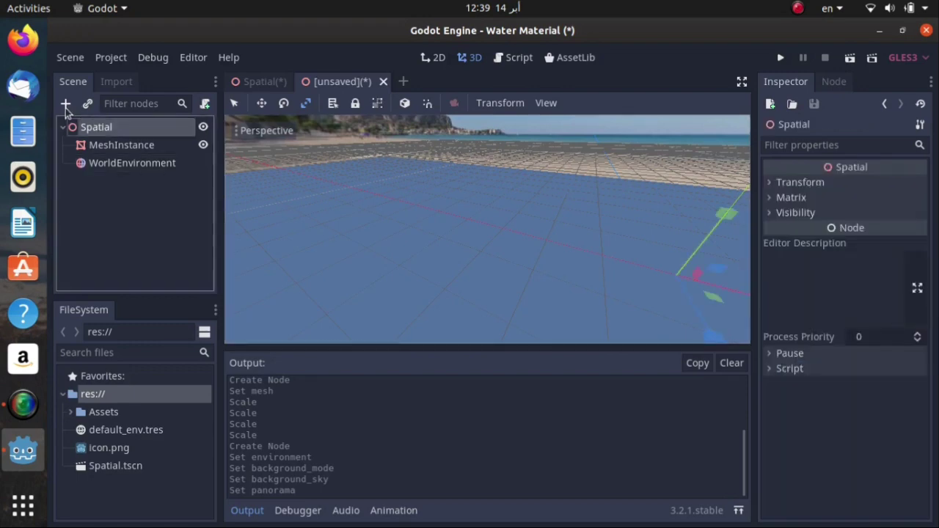
{"action": "left_click", "coordinate": [65, 105]}
{"action": "type", "text": "dire"}
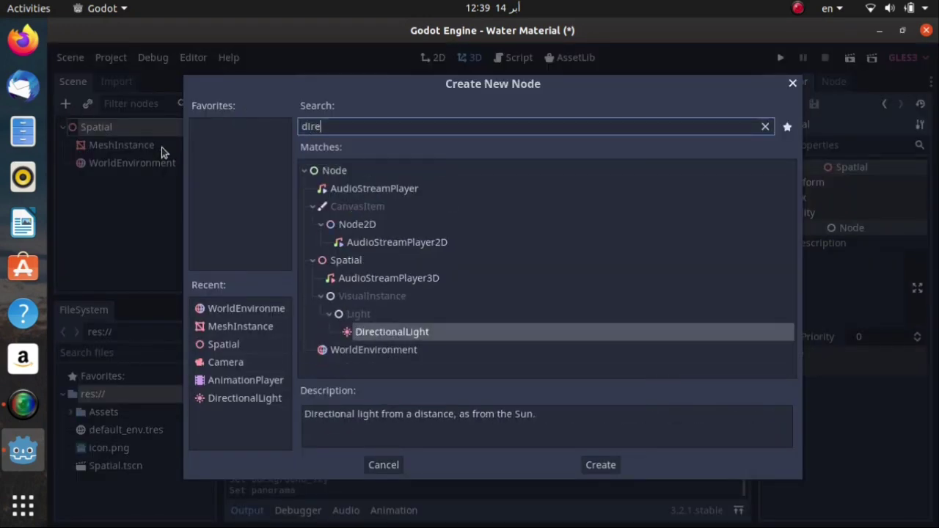
{"action": "double_click", "coordinate": [409, 332]}
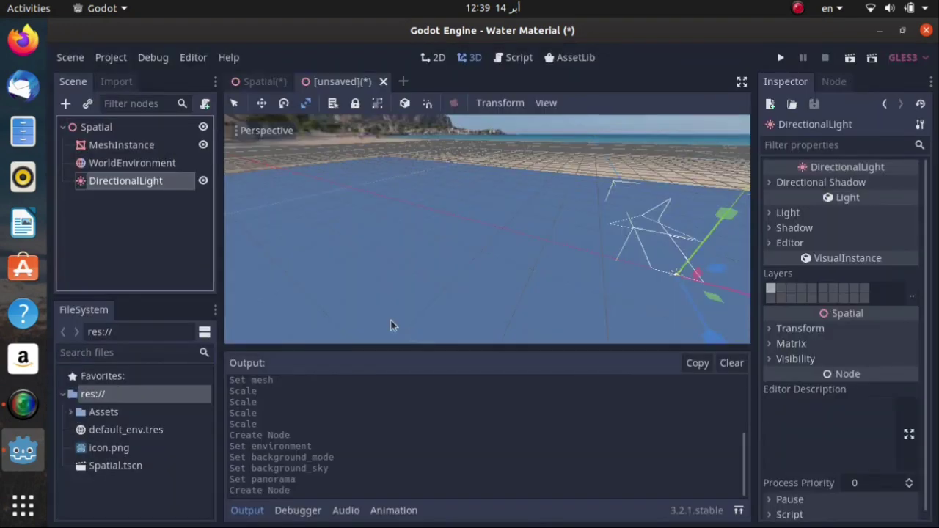
Tilt the DirectionalLight about -15 degrees around the X axis
{"action": "left_click", "coordinate": [284, 103]}
{"action": "left_click", "coordinate": [723, 264]}
{"action": "left_click_drag", "start_coordinate": [723, 264], "coordinate": [710, 228]}
{"action": "right_click_drag", "start_coordinate": [487, 229], "coordinate": [263, 192]}
Add a second MeshInstance under Spatial with a new CubeMesh, raised slightly above the floor
{"action": "key", "text": "w"}
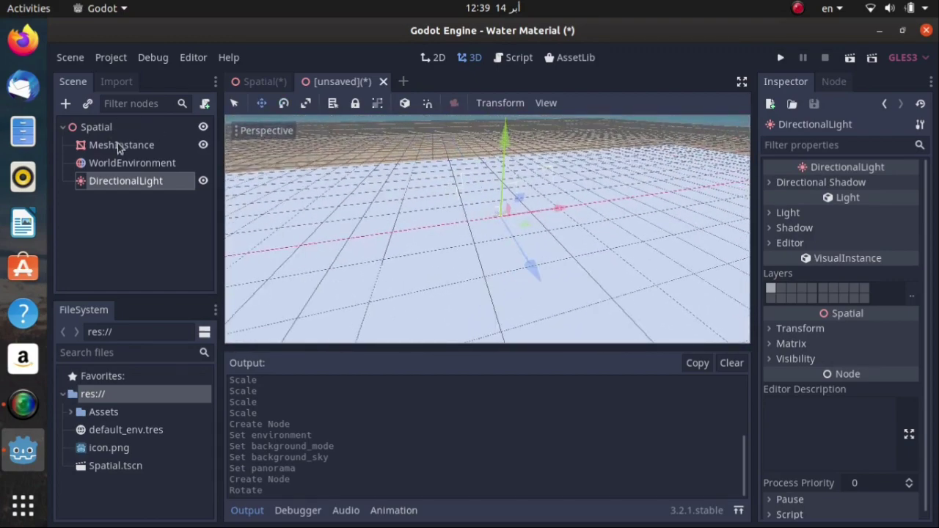
{"action": "left_click", "coordinate": [120, 145]}
{"action": "left_click", "coordinate": [103, 127]}
{"action": "left_click", "coordinate": [65, 103]}
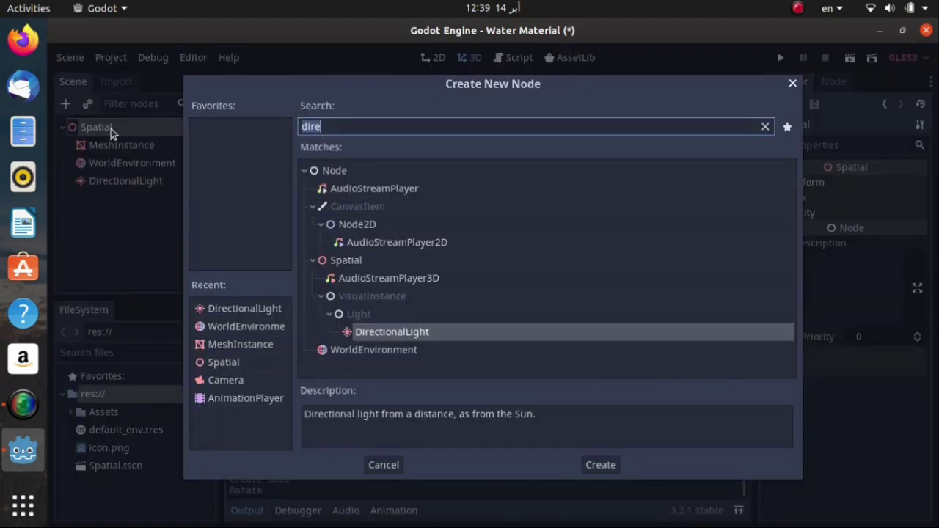
{"action": "type", "text": "mes"}
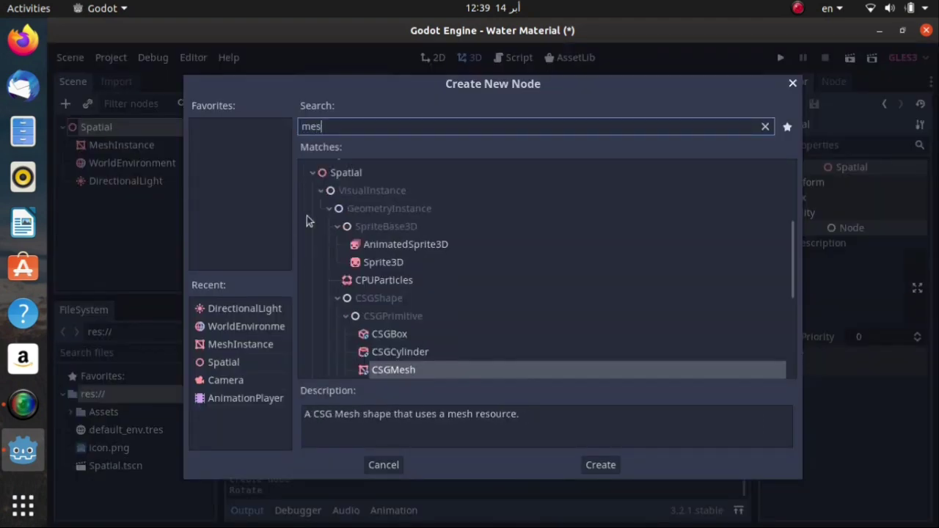
{"action": "type", "text": "h"}
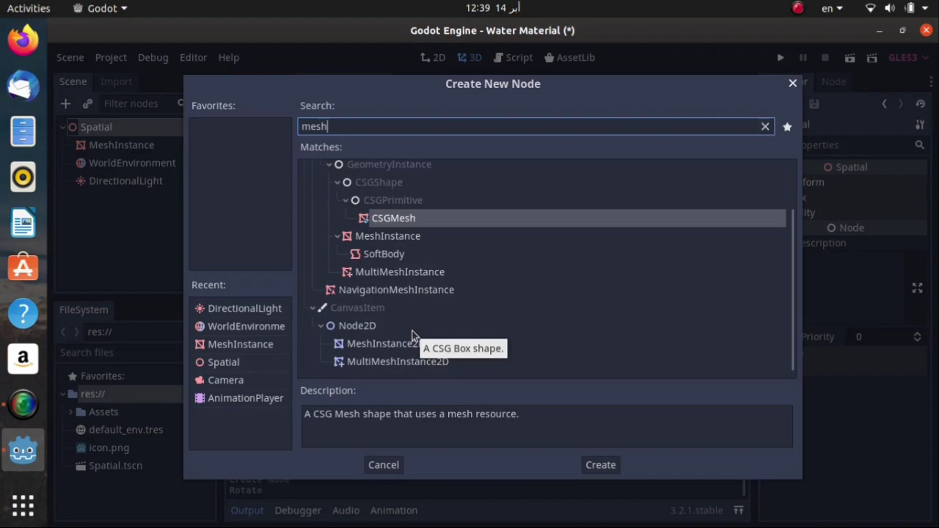
{"action": "left_click", "coordinate": [413, 236]}
{"action": "double_click", "coordinate": [414, 236]}
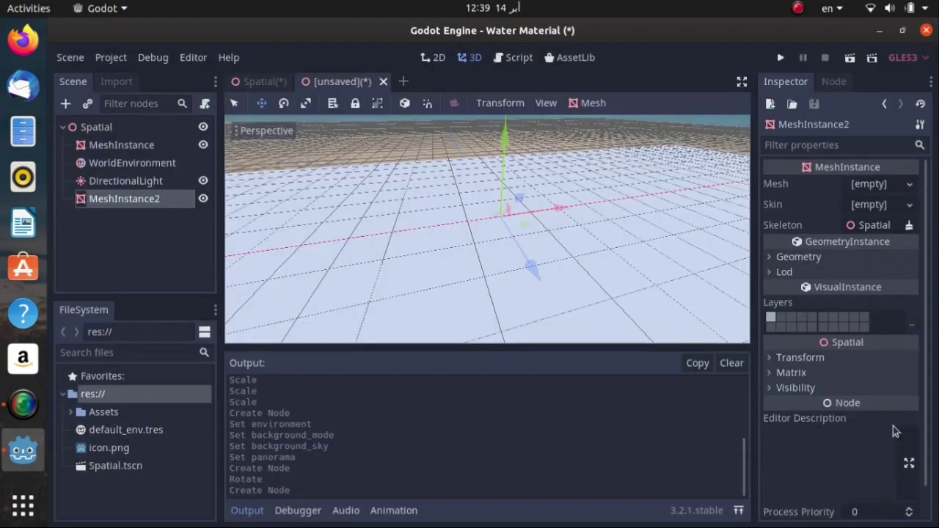
{"action": "left_click", "coordinate": [895, 185]}
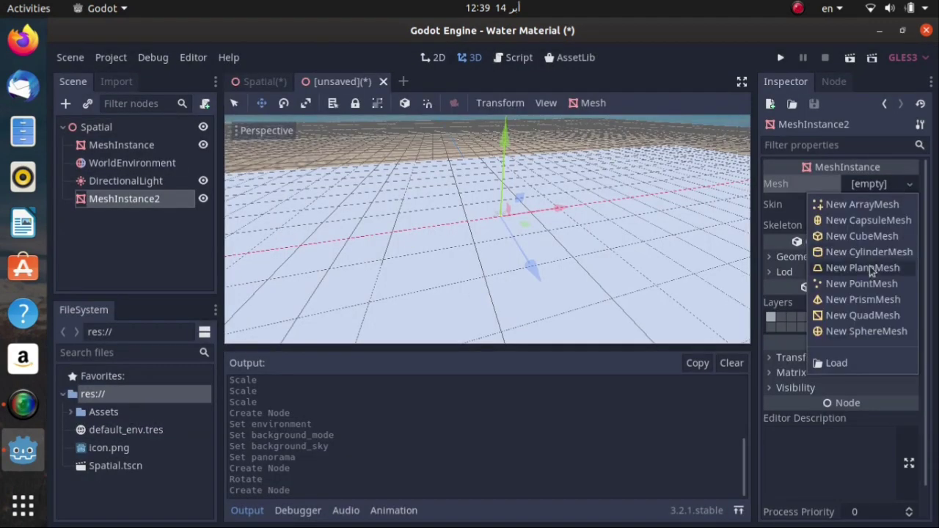
{"action": "left_click", "coordinate": [894, 239]}
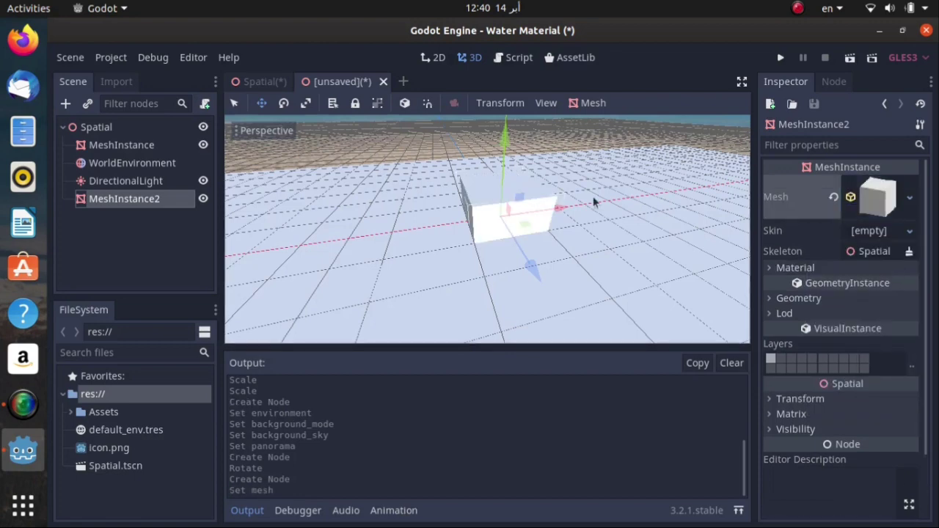
{"action": "left_click_drag", "start_coordinate": [504, 143], "coordinate": [515, 125]}
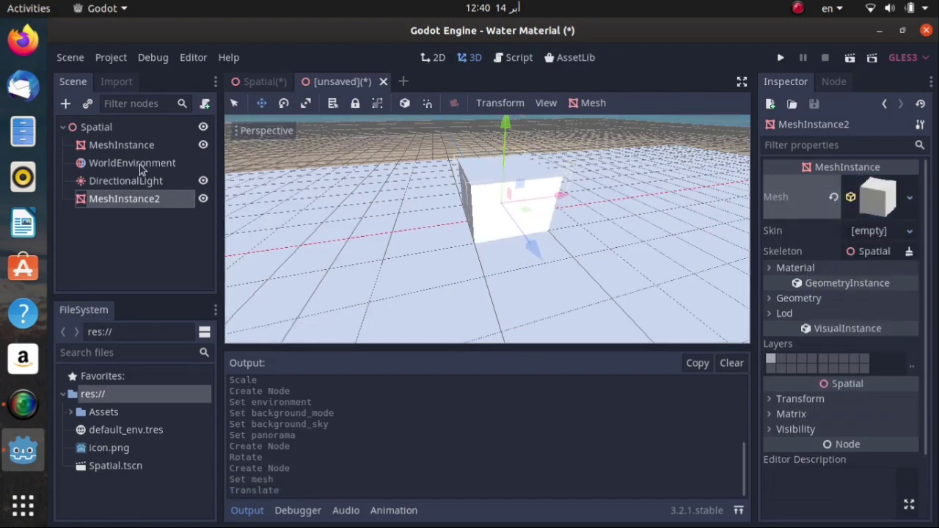
Rename the floor MeshInstance to 'water'
{"action": "double_click", "coordinate": [141, 146]}
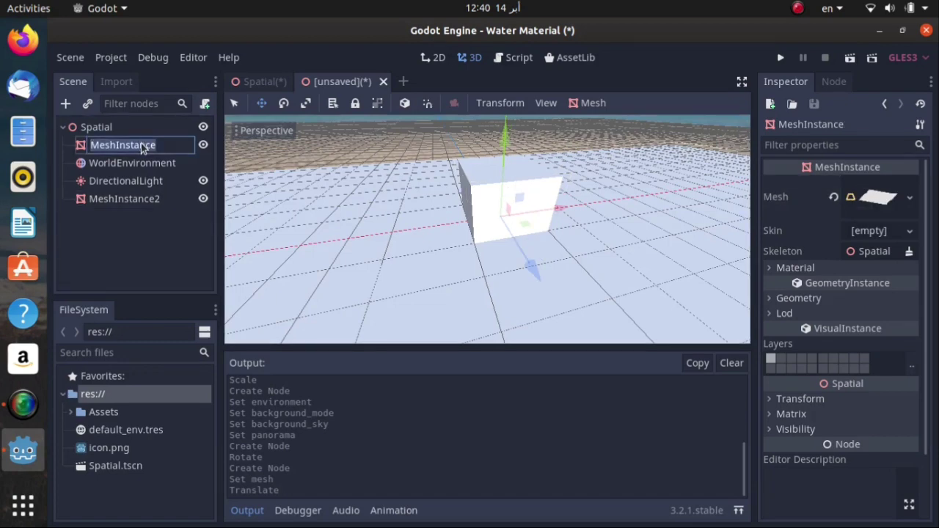
{"action": "type", "text": "water"}
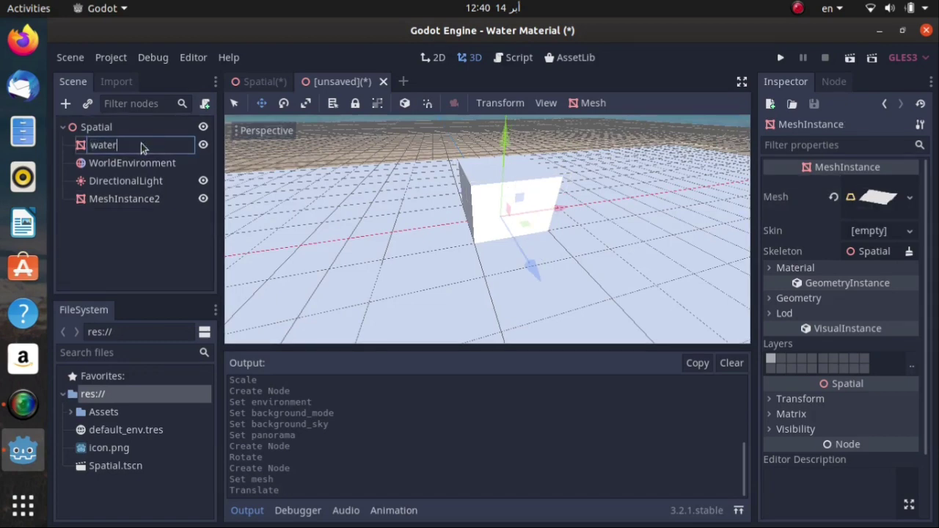
{"action": "key", "text": "Return"}
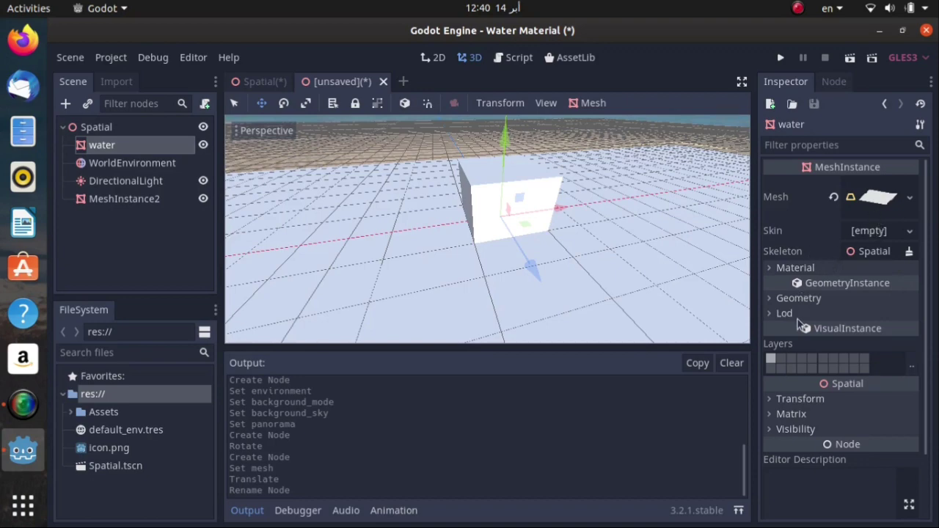
Assign a new SpatialMaterial to the water plane's material slot 0
{"action": "left_click", "coordinate": [804, 269]}
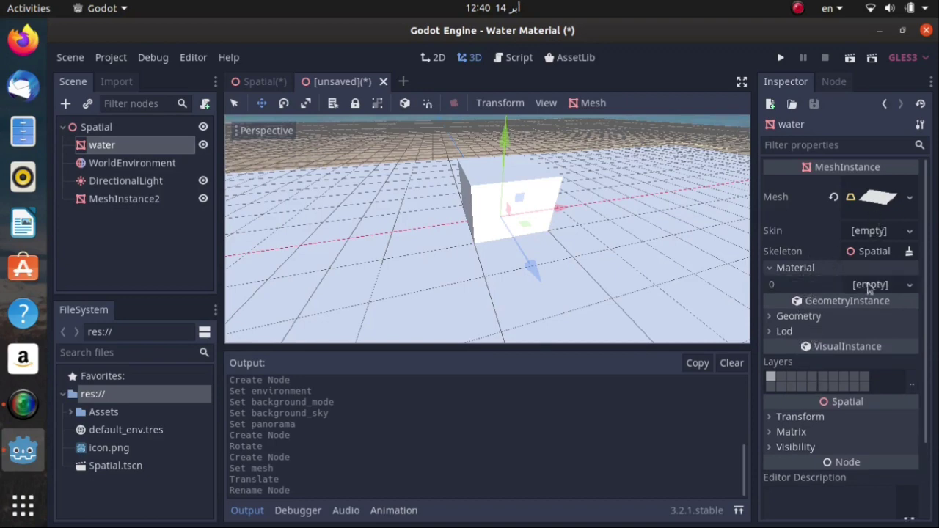
{"action": "left_click", "coordinate": [912, 288]}
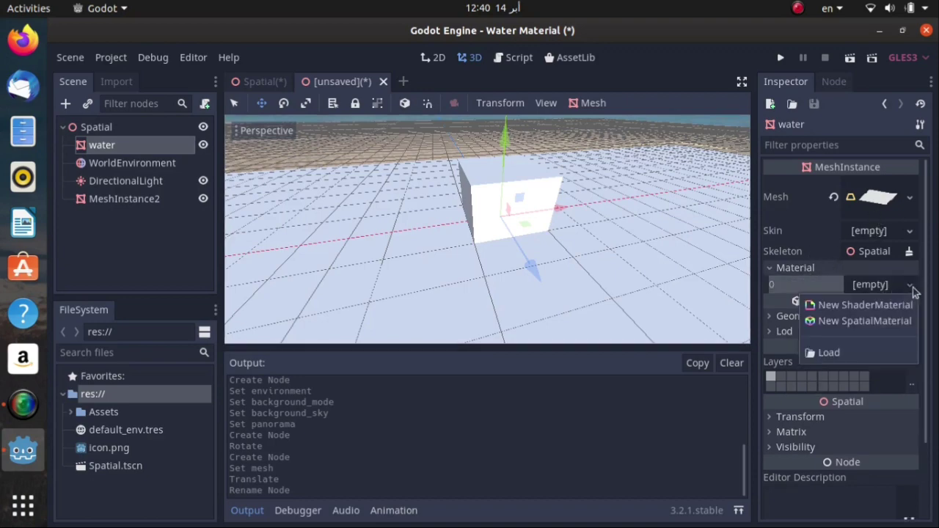
{"action": "left_click", "coordinate": [860, 322]}
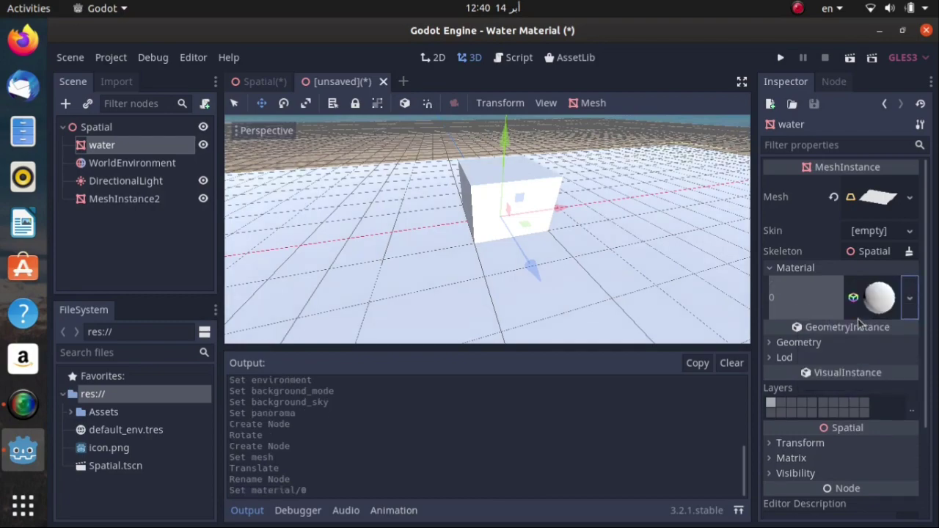
{"action": "right_click_drag", "start_coordinate": [487, 229], "coordinate": [493, 291]}
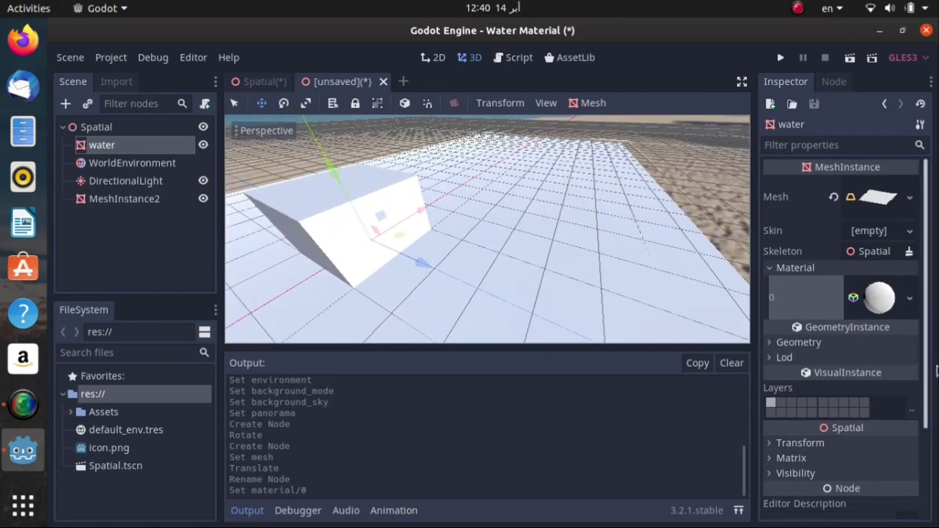
Enable the Transparent flag on the water material
{"action": "left_click", "coordinate": [880, 297]}
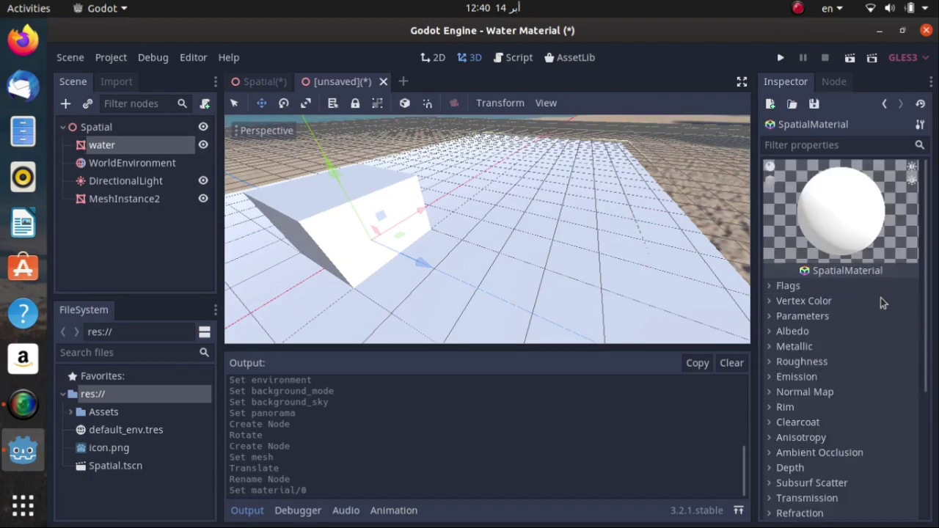
{"action": "left_click", "coordinate": [818, 285]}
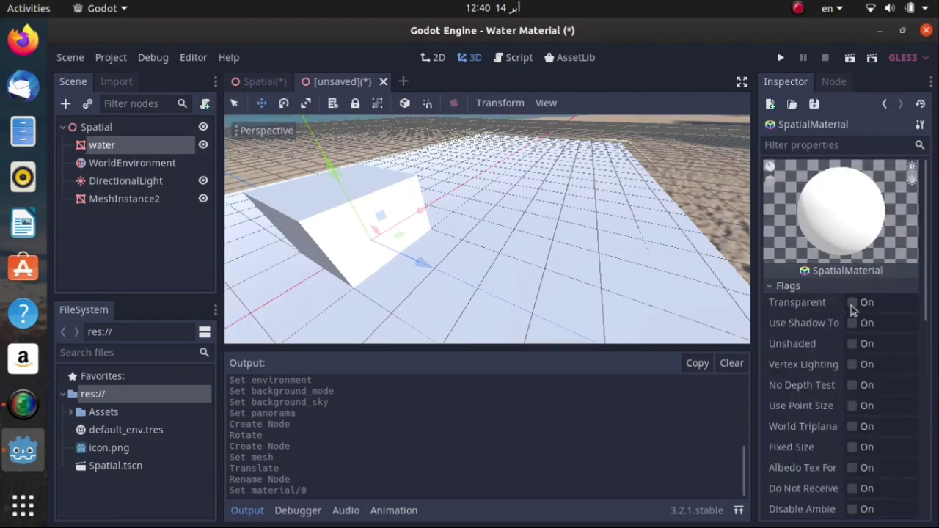
{"action": "left_click", "coordinate": [851, 304]}
{"action": "left_click", "coordinate": [794, 290]}
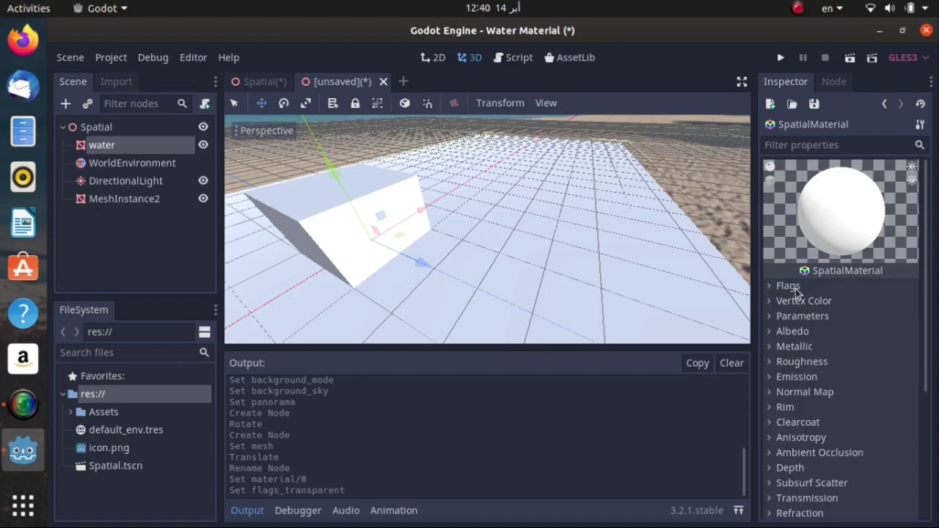
Set the albedo colour to light blue 00a3fc with alpha lowered to 169
{"action": "left_click", "coordinate": [800, 331]}
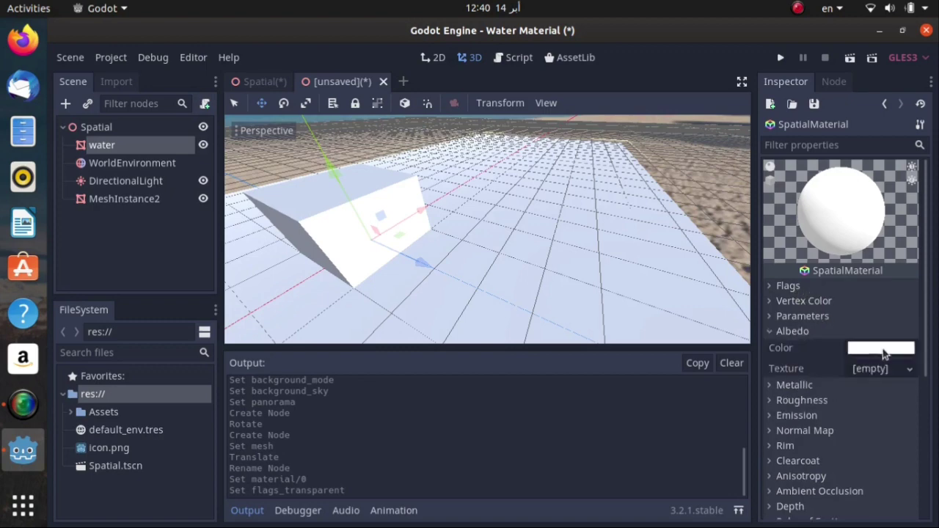
{"action": "left_click", "coordinate": [884, 348]}
{"action": "mouse_move", "coordinate": [844, 129]}
{"action": "left_mouse_down"}
{"action": "mouse_move", "coordinate": [840, 112]}
{"action": "mouse_move", "coordinate": [842, 123]}
{"action": "left_mouse_up"}
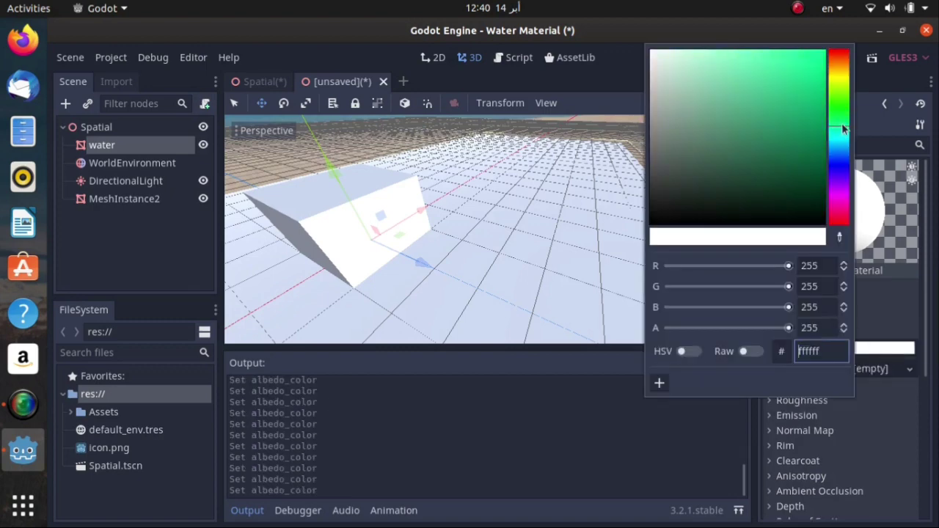
{"action": "left_click_drag", "start_coordinate": [821, 71], "coordinate": [837, 48]}
{"action": "left_click_drag", "start_coordinate": [831, 144], "coordinate": [839, 151]}
{"action": "mouse_move", "coordinate": [819, 50]}
{"action": "left_mouse_down"}
{"action": "mouse_move", "coordinate": [795, 55]}
{"action": "mouse_move", "coordinate": [774, 35]}
{"action": "mouse_move", "coordinate": [820, 68]}
{"action": "mouse_move", "coordinate": [827, 55]}
{"action": "left_mouse_up"}
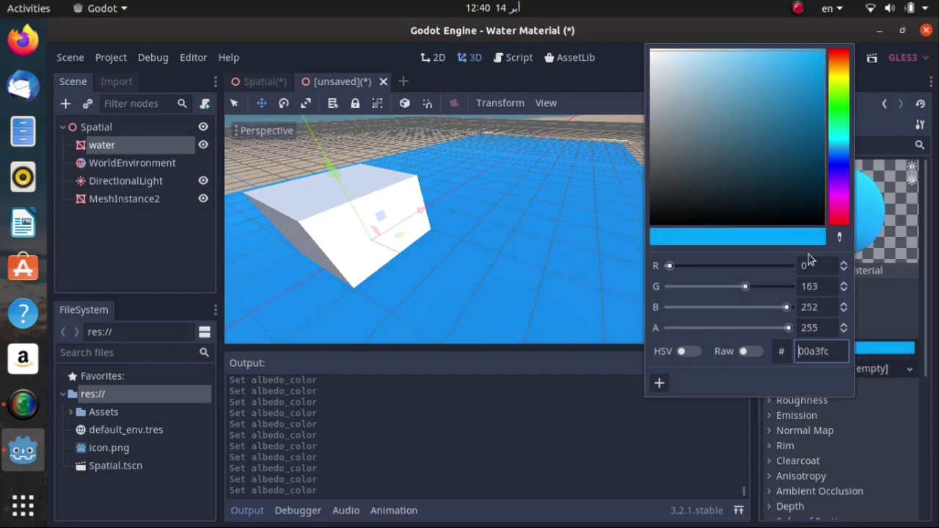
{"action": "left_click_drag", "start_coordinate": [788, 328], "coordinate": [748, 328]}
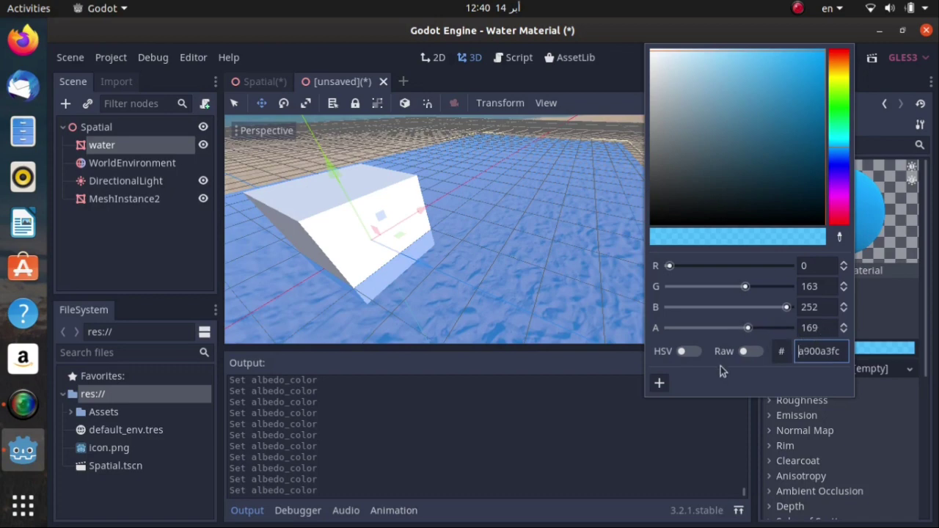
Set the water material's Roughness to 0
{"action": "left_click", "coordinate": [715, 438]}
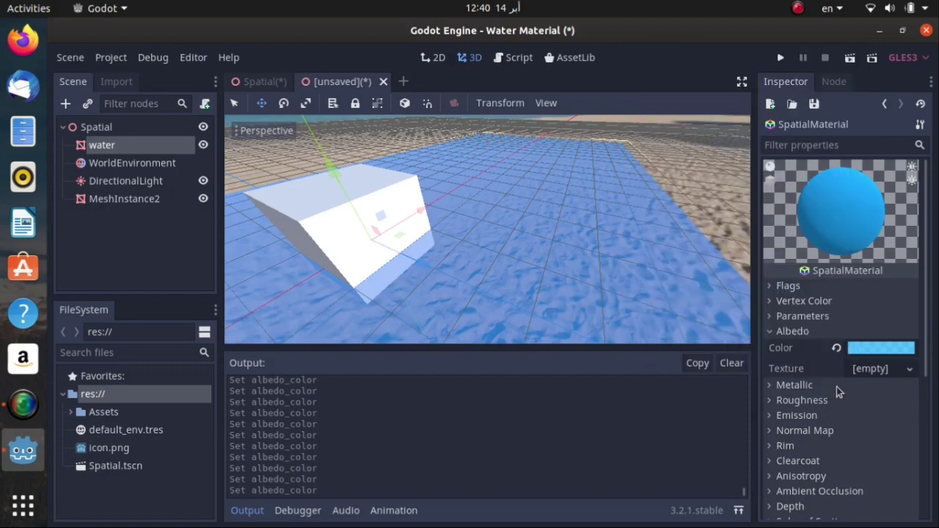
{"action": "left_click", "coordinate": [785, 333]}
{"action": "left_click", "coordinate": [785, 360]}
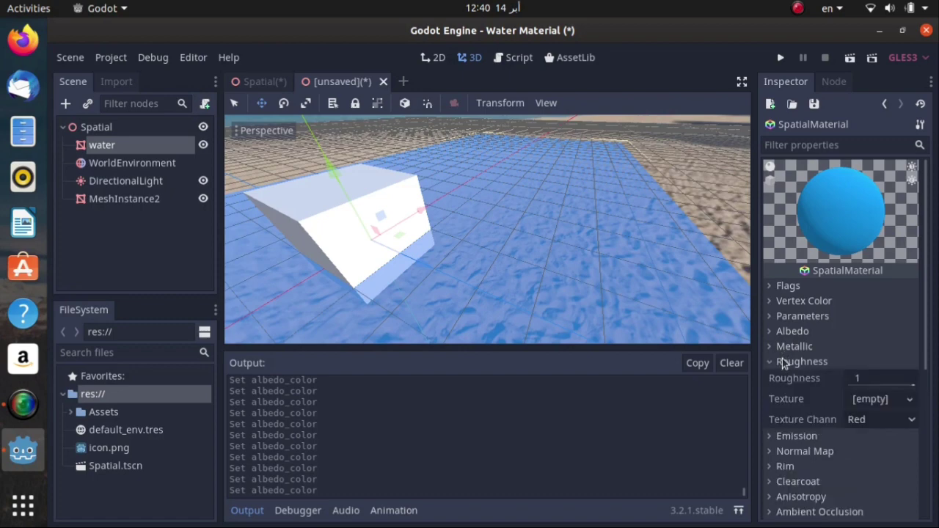
{"action": "left_click", "coordinate": [878, 380]}
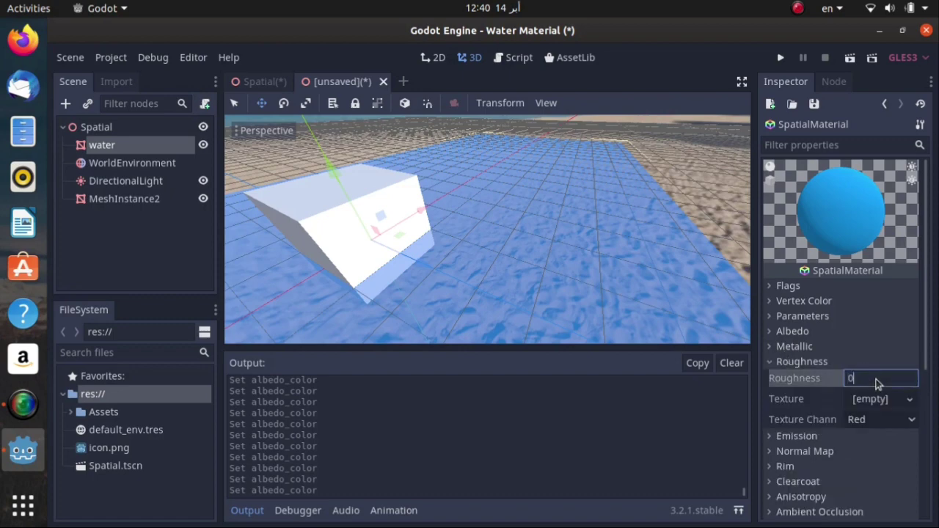
{"action": "type", "text": "0"}
{"action": "key", "text": "Return"}
{"action": "left_click", "coordinate": [800, 363]}
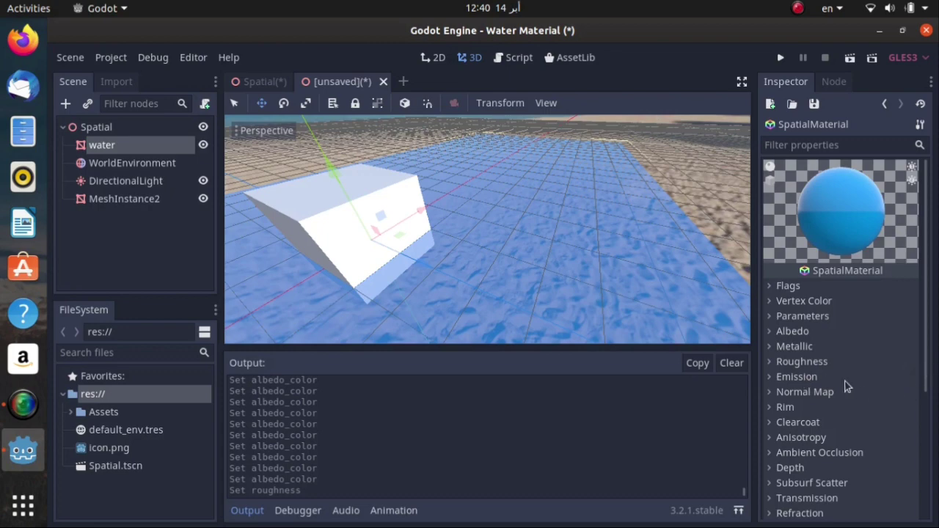
Enable the normal map with a scale of 0.03
{"action": "left_click", "coordinate": [814, 393]}
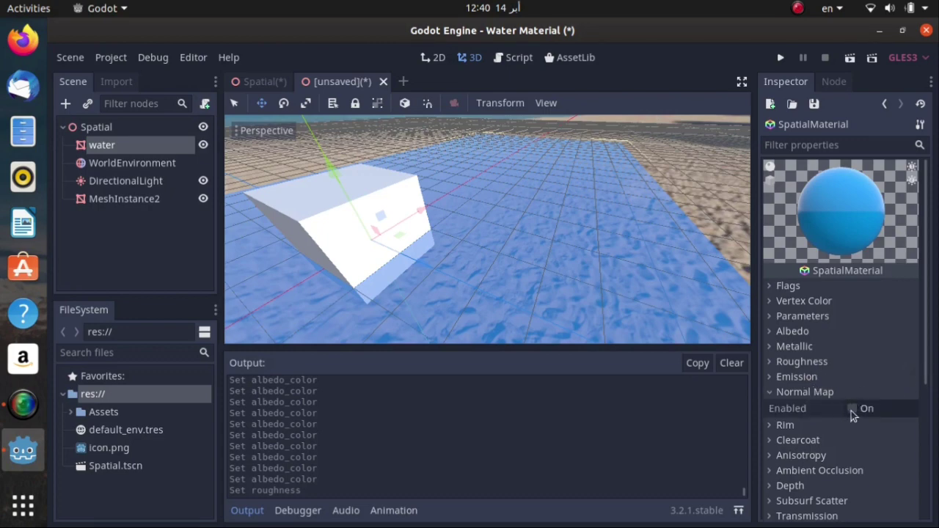
{"action": "left_click", "coordinate": [853, 409]}
{"action": "left_click", "coordinate": [897, 431]}
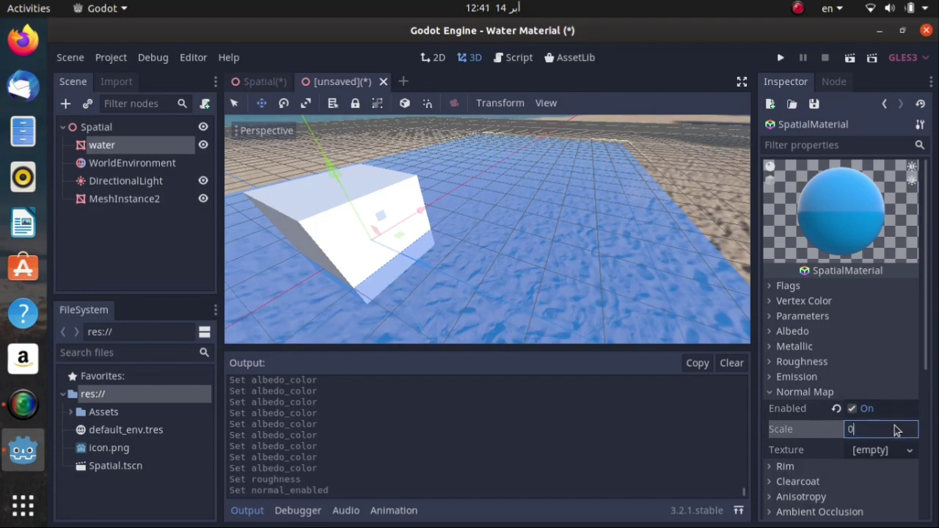
{"action": "type", "text": "0.03"}
{"action": "key", "text": "Return"}
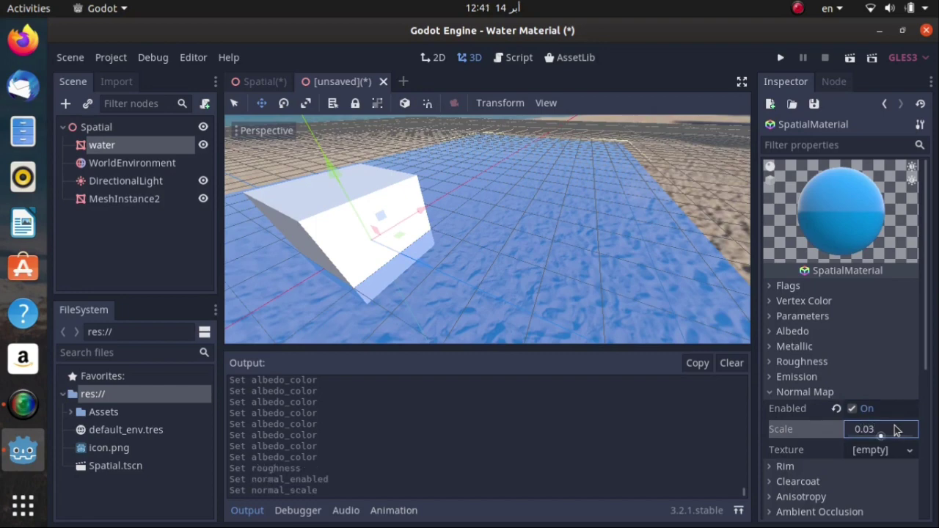
Load Assets/textures/109.png as the normal map texture
{"action": "scroll", "coordinate": [928, 393], "scroll_direction": "down", "scroll_amount": 1}
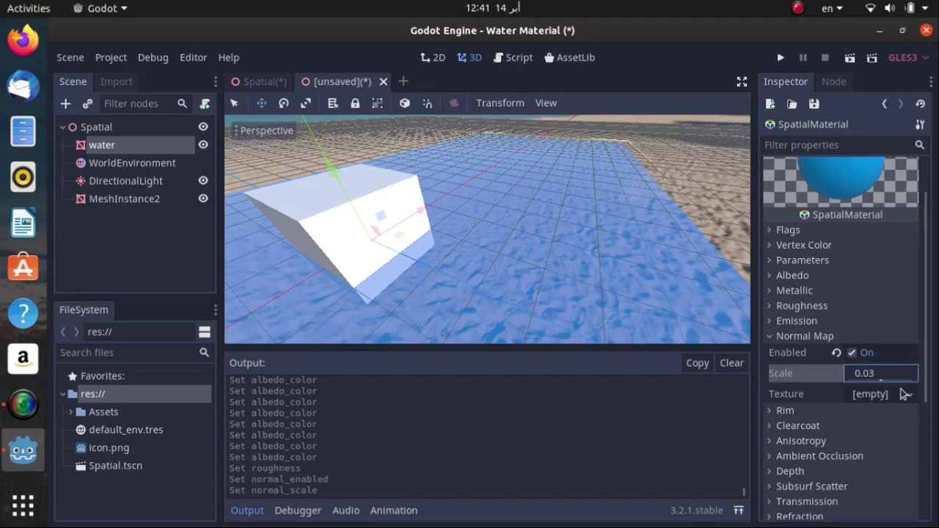
{"action": "left_click", "coordinate": [910, 394]}
{"action": "left_click", "coordinate": [822, 517]}
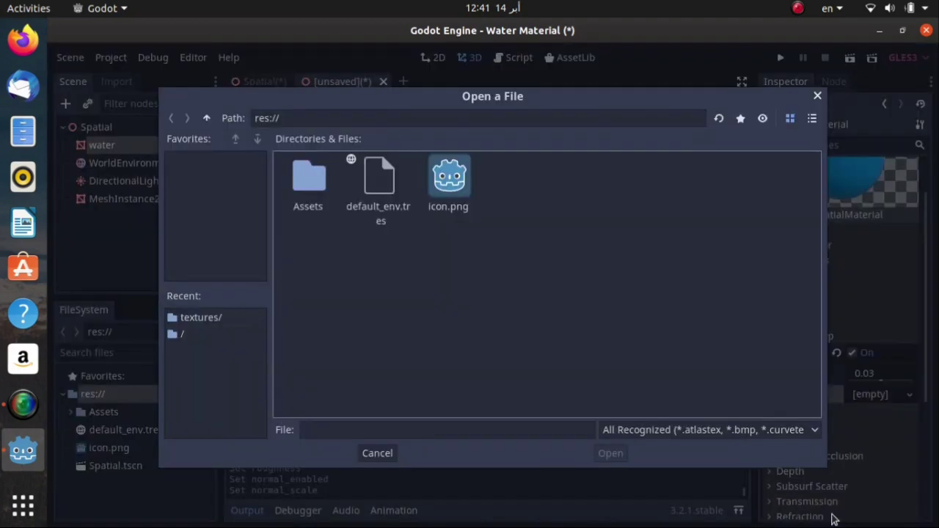
{"action": "double_click", "coordinate": [314, 179]}
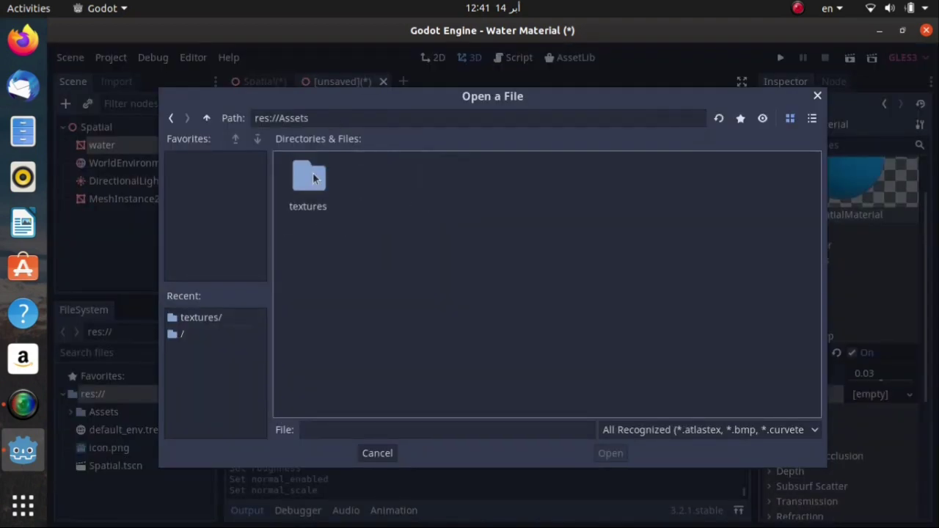
{"action": "double_click", "coordinate": [313, 179]}
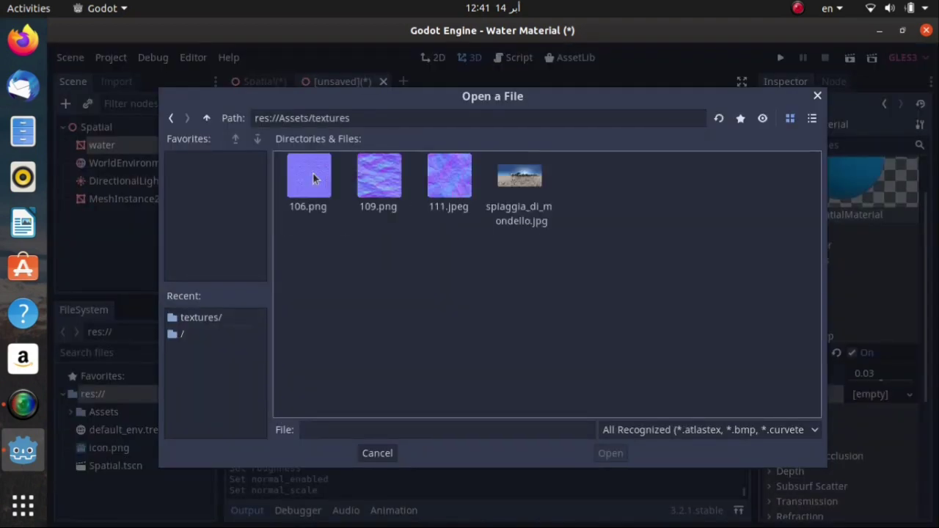
{"action": "double_click", "coordinate": [387, 185]}
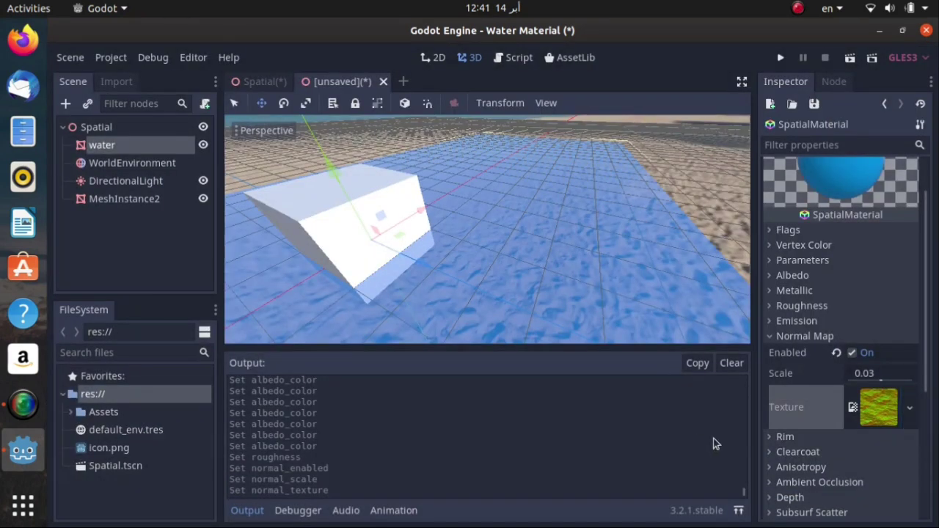
Enable refraction on the water material with a scale of 0.03
{"action": "scroll", "coordinate": [926, 380], "scroll_direction": "down", "scroll_amount": 4}
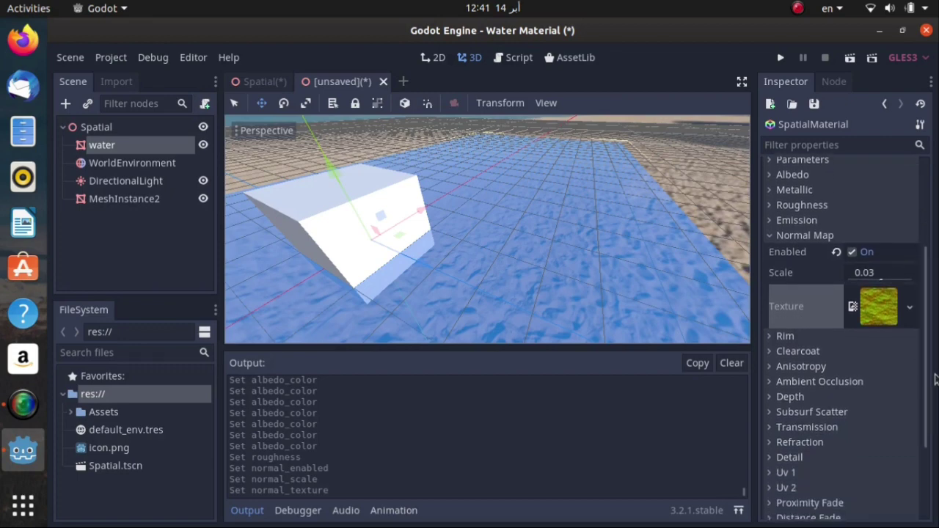
{"action": "left_click", "coordinate": [808, 445]}
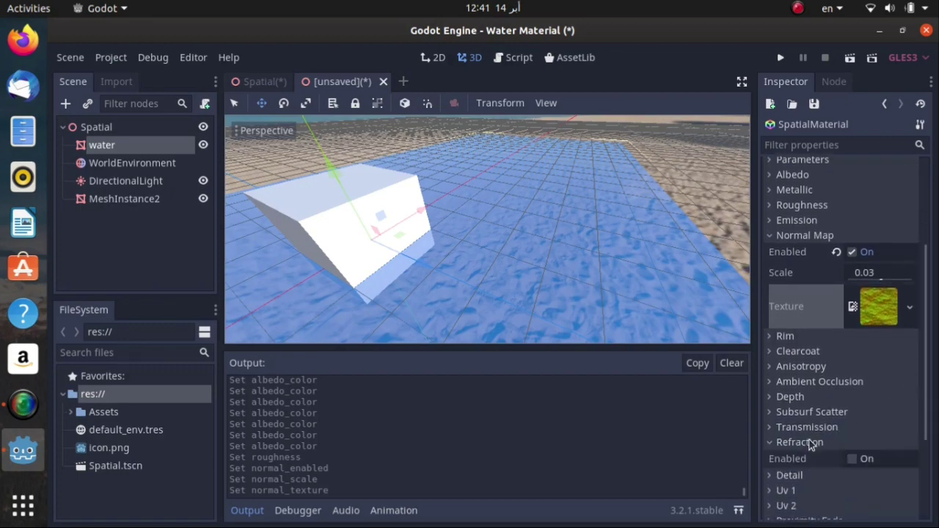
{"action": "left_click", "coordinate": [853, 459]}
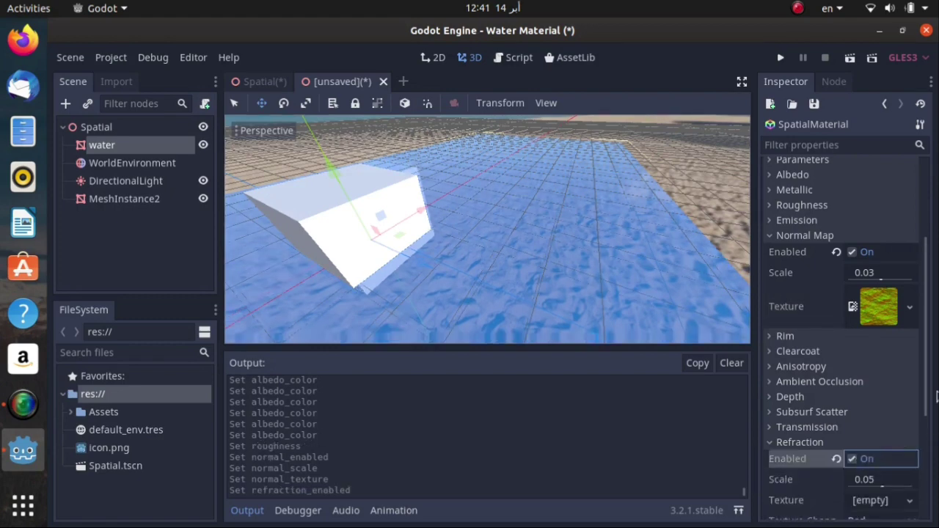
{"action": "scroll", "coordinate": [921, 410], "scroll_direction": "down", "scroll_amount": 1}
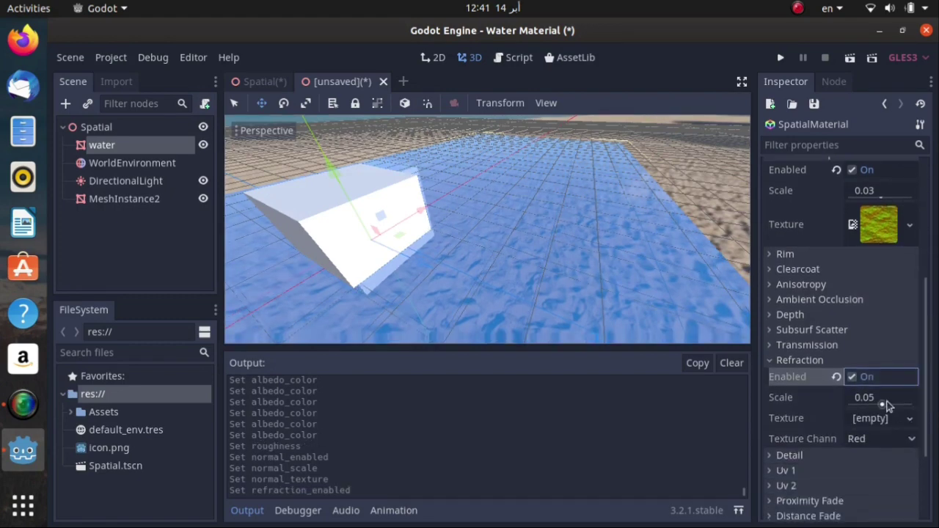
{"action": "left_click", "coordinate": [873, 396]}
{"action": "type", "text": "0"}
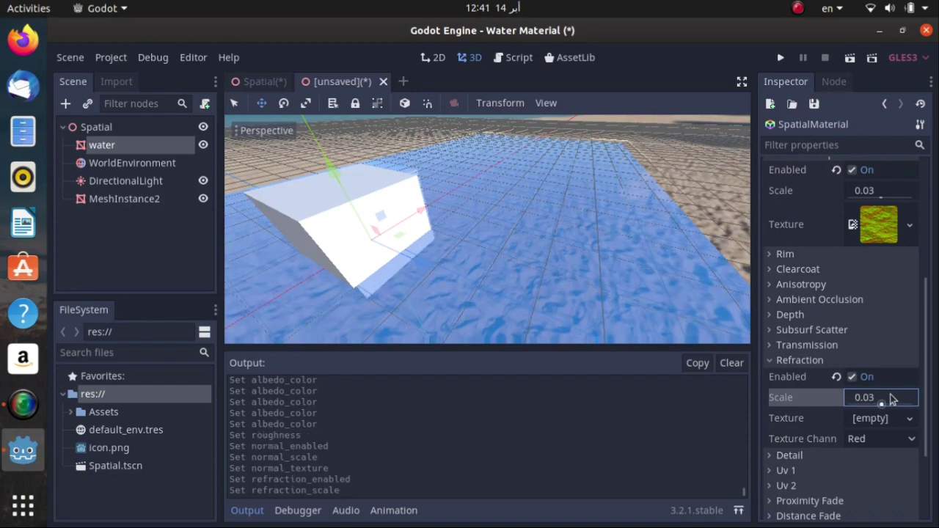
Load Assets/textures/109.png as the refraction texture
{"action": "left_click", "coordinate": [909, 422]}
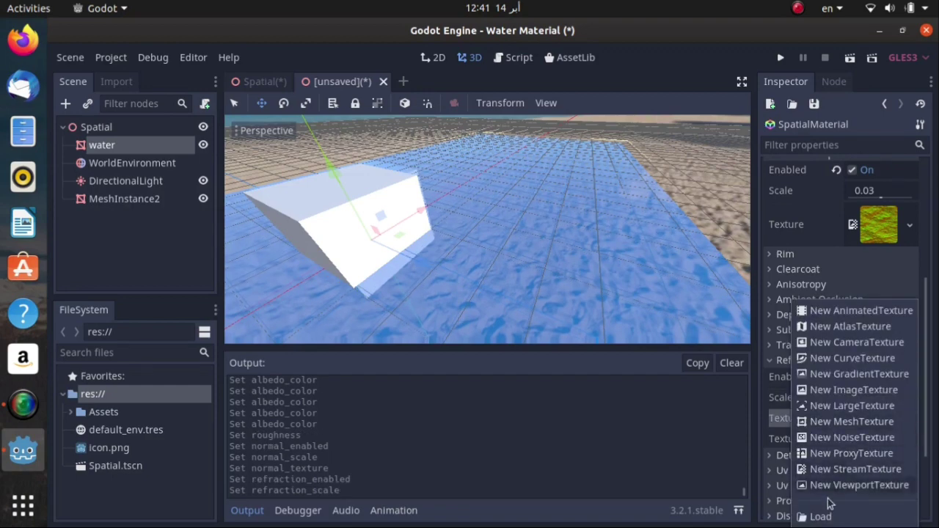
{"action": "left_click", "coordinate": [816, 517]}
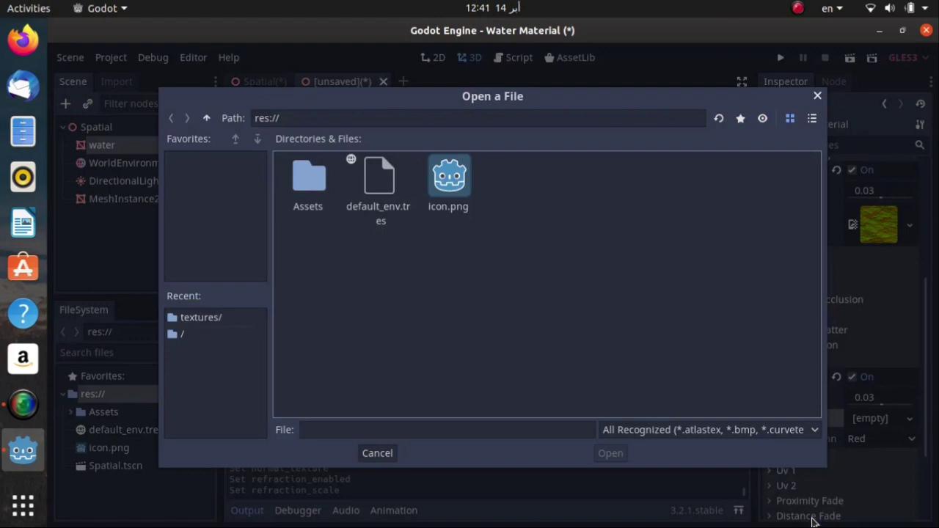
{"action": "double_click", "coordinate": [325, 188]}
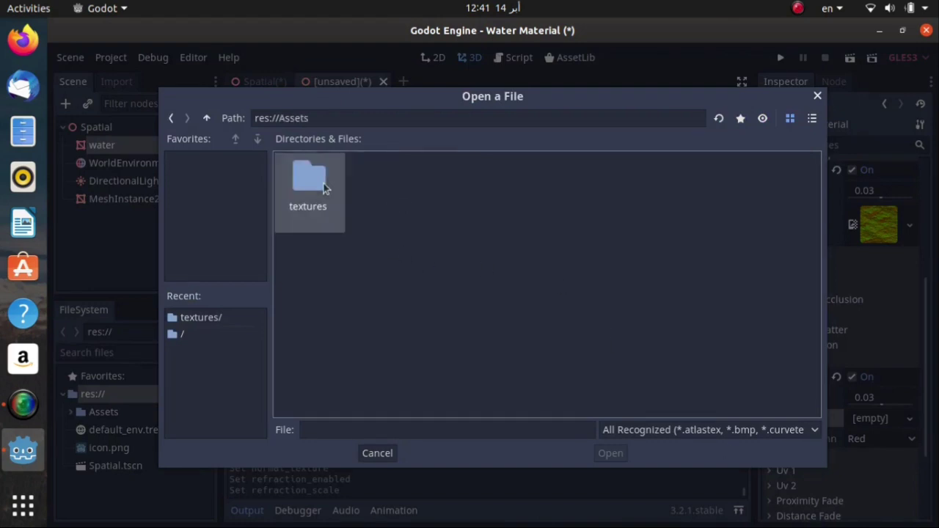
{"action": "double_click", "coordinate": [325, 188]}
{"action": "double_click", "coordinate": [379, 183]}
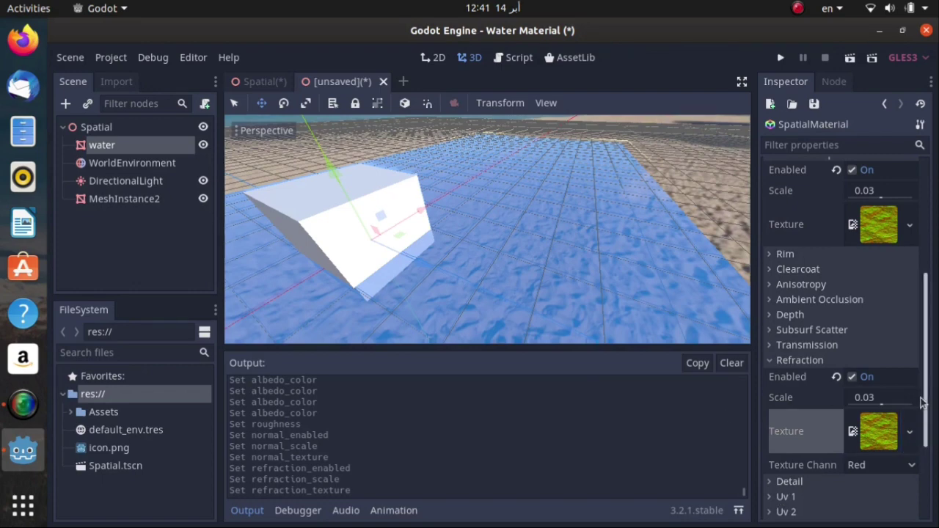
Turn on Proximity Fade for the water material, keeping distance 1
{"action": "left_click_drag", "start_coordinate": [920, 402], "coordinate": [918, 459]}
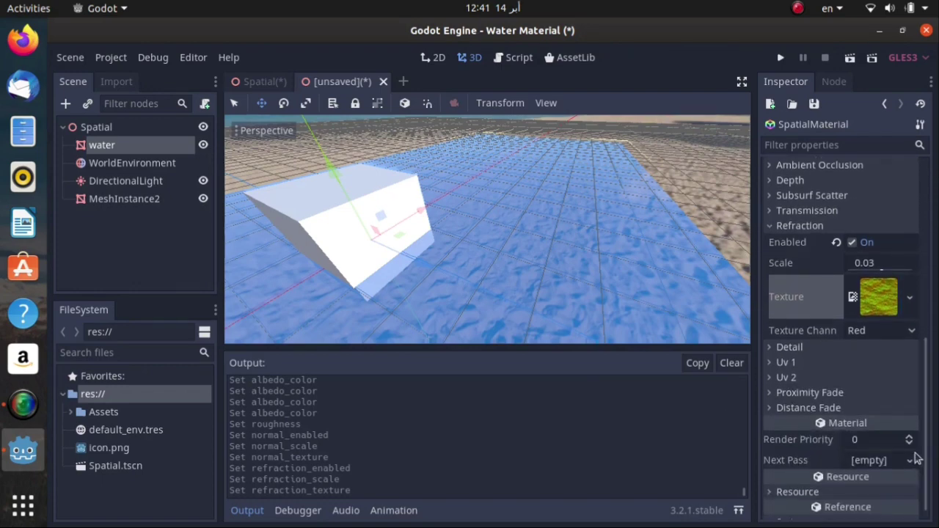
{"action": "left_click", "coordinate": [811, 393]}
{"action": "left_click", "coordinate": [851, 409]}
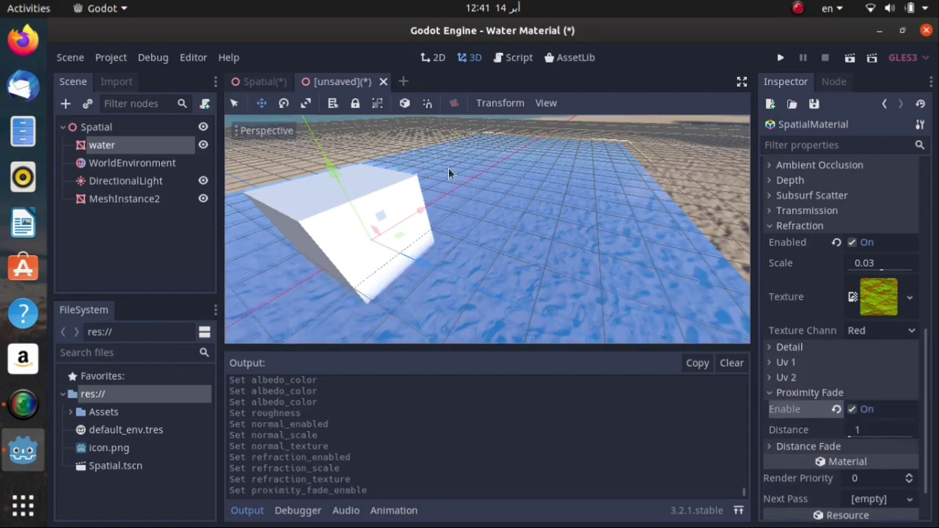
{"action": "middle_click_drag", "start_coordinate": [470, 227], "coordinate": [492, 287]}
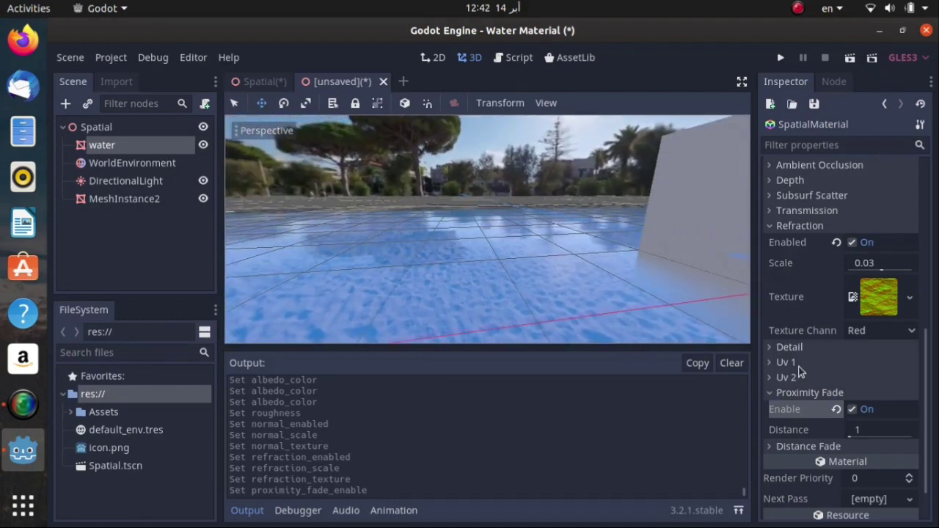
Set the water material's UV1 scale to 10 by 10
{"action": "left_click", "coordinate": [798, 365]}
{"action": "left_click", "coordinate": [802, 396]}
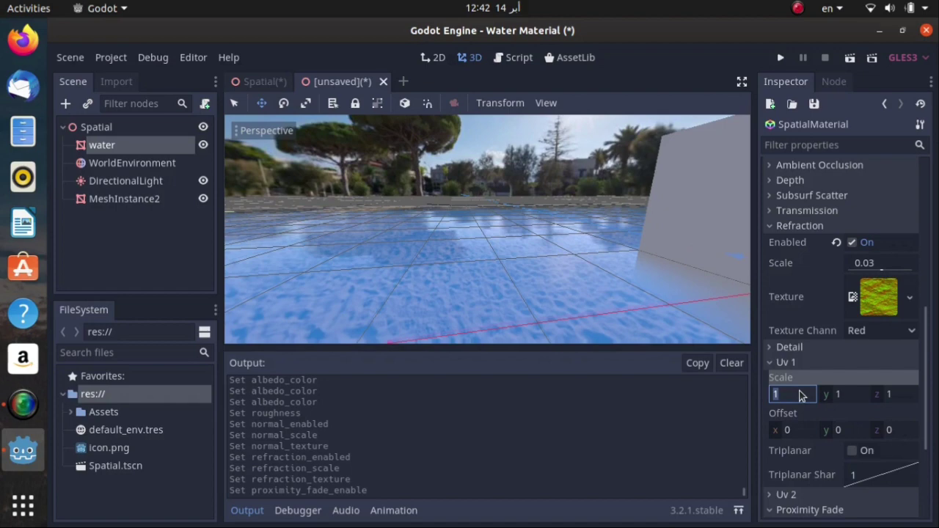
{"action": "key", "text": "Return"}
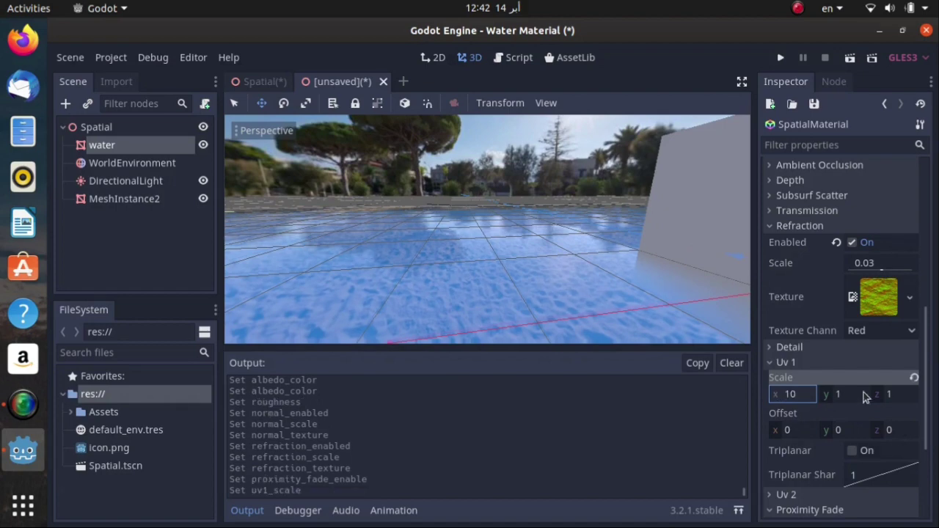
{"action": "left_click", "coordinate": [851, 396]}
{"action": "type", "text": "10"}
{"action": "key", "text": "Return"}
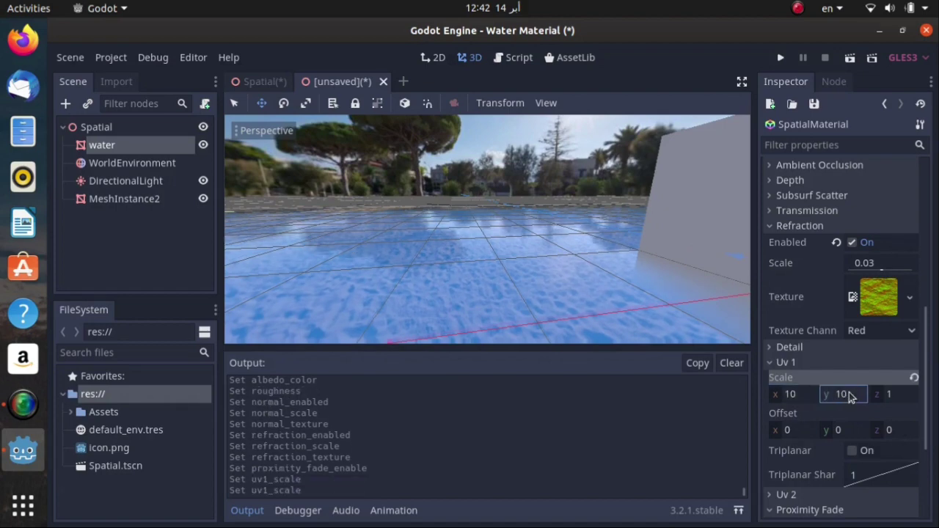
{"action": "middle_click_drag", "start_coordinate": [487, 227], "coordinate": [491, 283]}
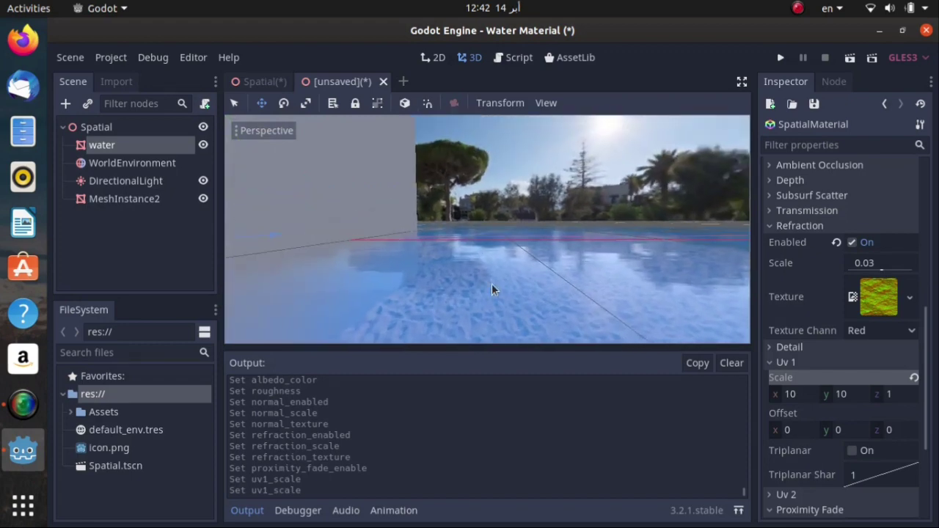
Raise the UV1 scale to 20 by 20 so the ripples tile more finely
{"action": "left_click", "coordinate": [797, 394]}
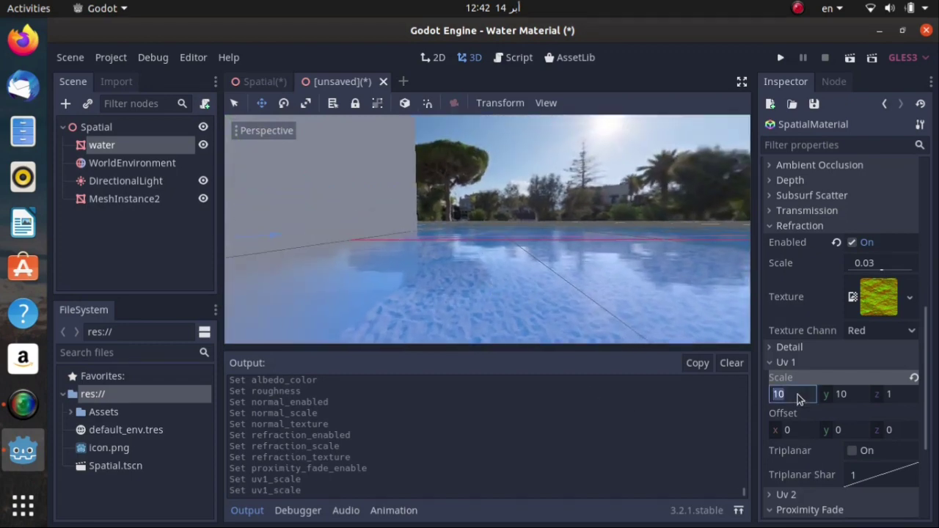
{"action": "key", "text": "Return"}
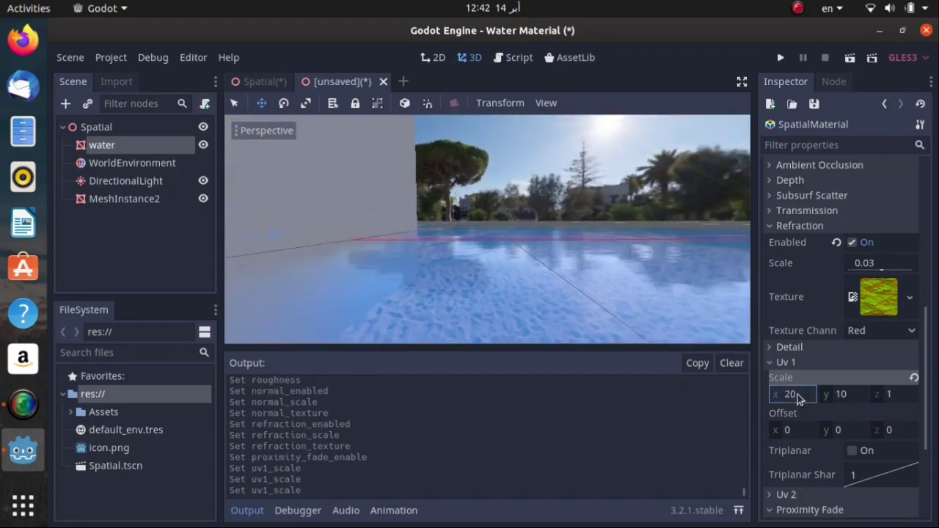
{"action": "left_click", "coordinate": [847, 398]}
{"action": "key", "text": "Return"}
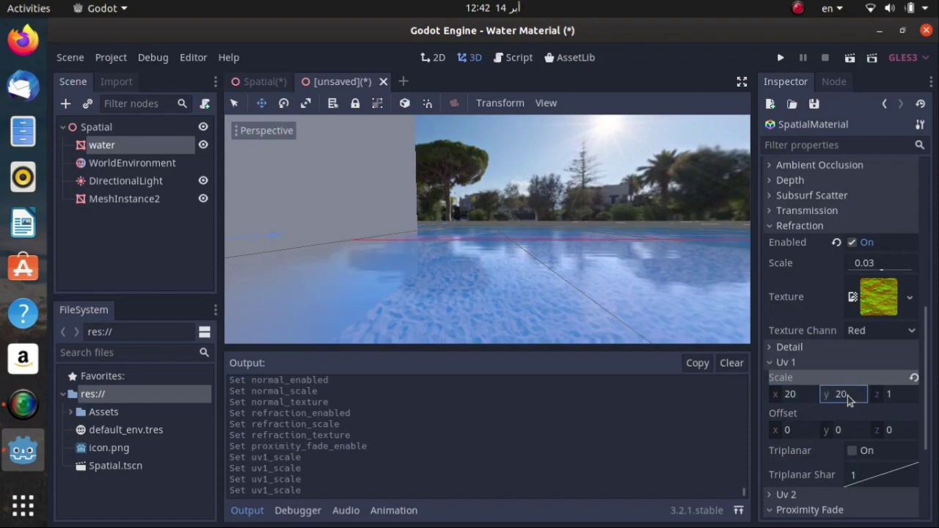
{"action": "right_click_drag", "start_coordinate": [680, 297], "coordinate": [487, 229]}
{"action": "right_click_drag", "start_coordinate": [552, 250], "coordinate": [492, 288]}
Change the water's albedo colour to a translucent deeper teal (R19 G144 B163, alpha 131)
{"action": "left_click_drag", "start_coordinate": [929, 408], "coordinate": [927, 265]}
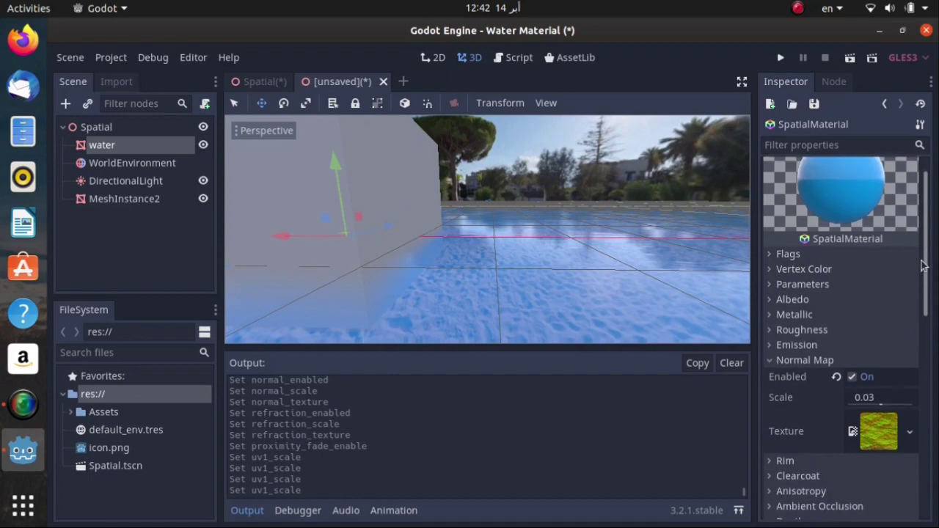
{"action": "left_click", "coordinate": [792, 299]}
{"action": "left_click", "coordinate": [869, 323]}
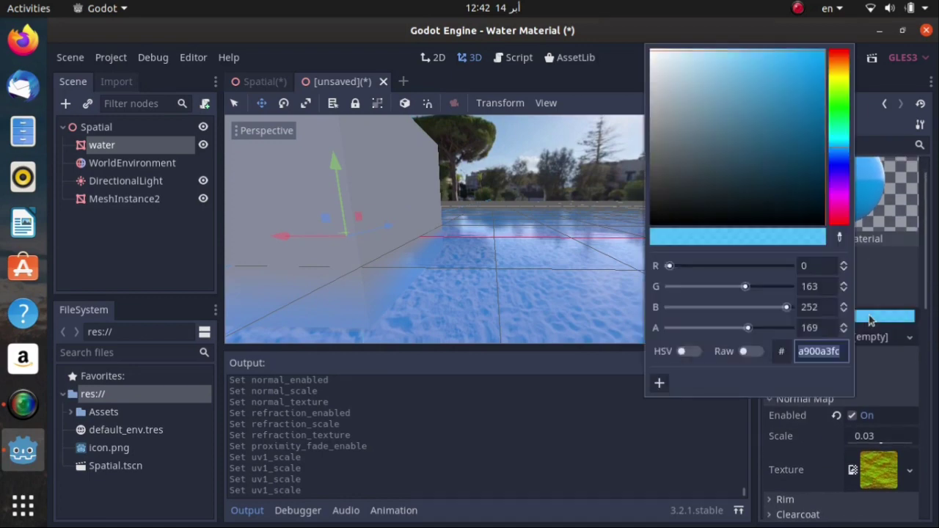
{"action": "mouse_move", "coordinate": [834, 152]}
{"action": "left_mouse_down"}
{"action": "mouse_move", "coordinate": [836, 161]}
{"action": "mouse_move", "coordinate": [838, 148]}
{"action": "left_mouse_up"}
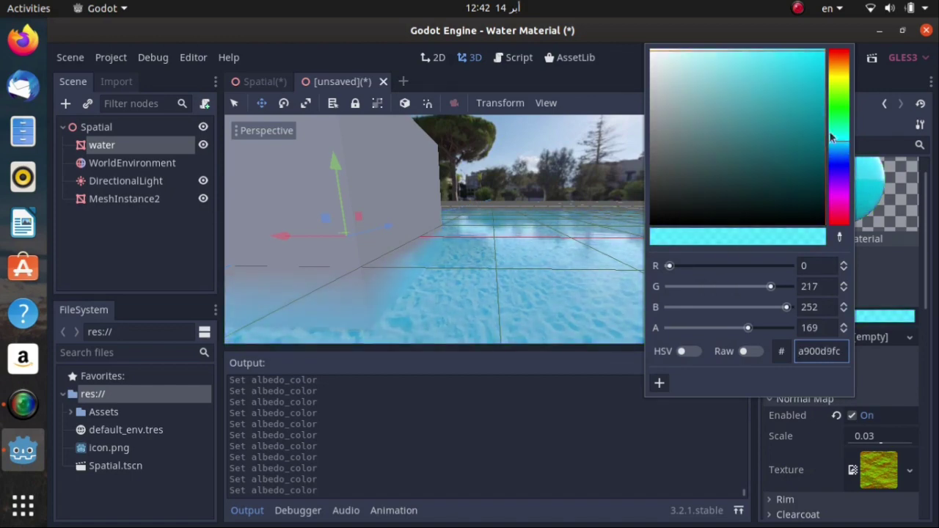
{"action": "left_click_drag", "start_coordinate": [803, 96], "coordinate": [782, 122]}
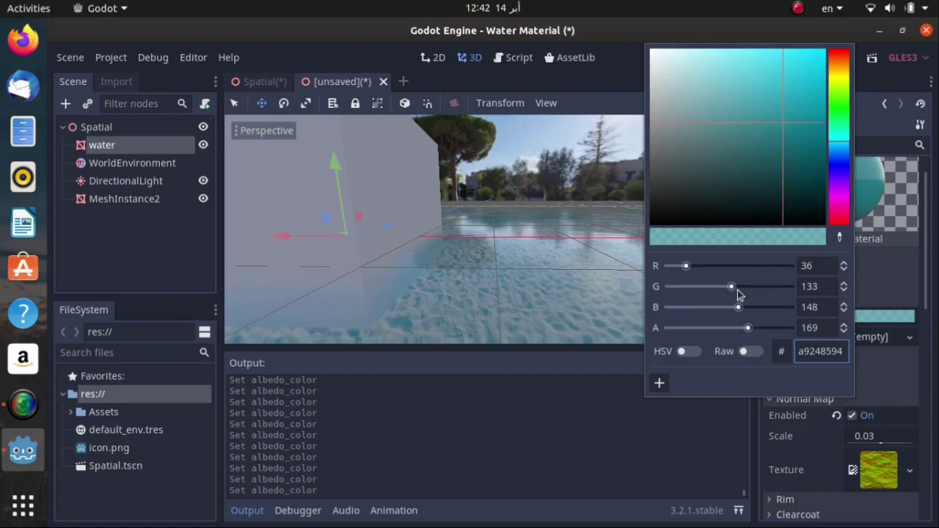
{"action": "mouse_move", "coordinate": [741, 332]}
{"action": "left_mouse_down"}
{"action": "mouse_move", "coordinate": [719, 330]}
{"action": "mouse_move", "coordinate": [730, 331]}
{"action": "left_mouse_up"}
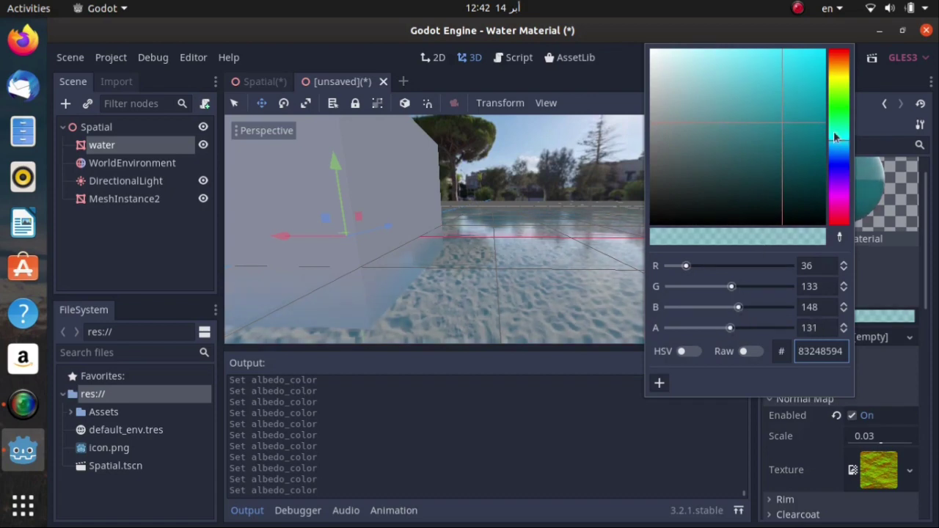
{"action": "left_click", "coordinate": [799, 98]}
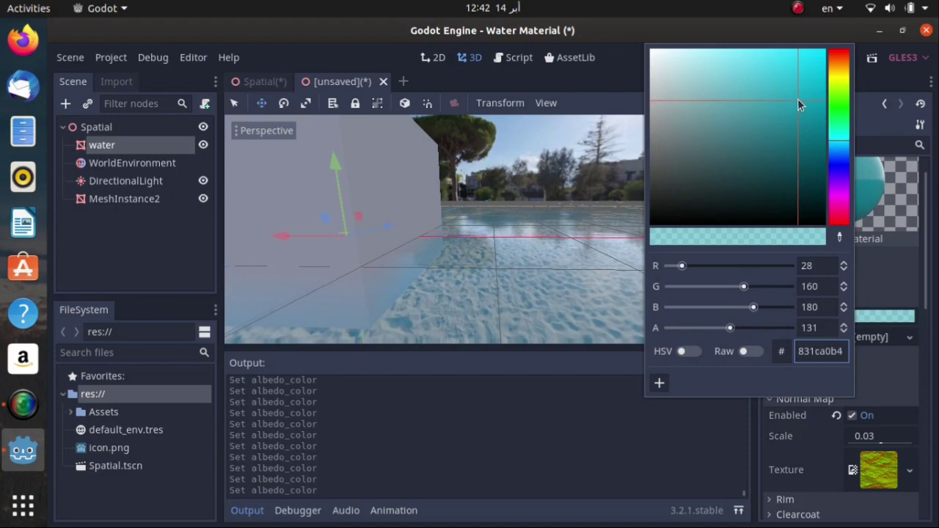
{"action": "mouse_move", "coordinate": [798, 98]}
{"action": "left_mouse_down"}
{"action": "mouse_move", "coordinate": [802, 88]}
{"action": "mouse_move", "coordinate": [805, 112]}
{"action": "left_mouse_up"}
{"action": "left_click", "coordinate": [555, 378]}
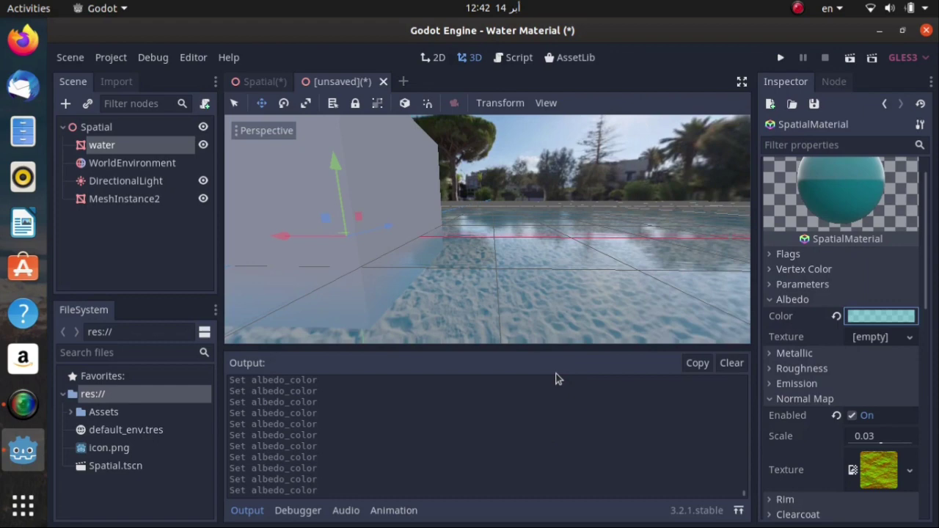
Orbit and zoom the 3D viewport to look low across the translucent water plane
{"action": "middle_click_drag", "start_coordinate": [514, 249], "coordinate": [491, 288]}
{"action": "scroll", "coordinate": [487, 229], "scroll_direction": "down", "scroll_amount": 5}
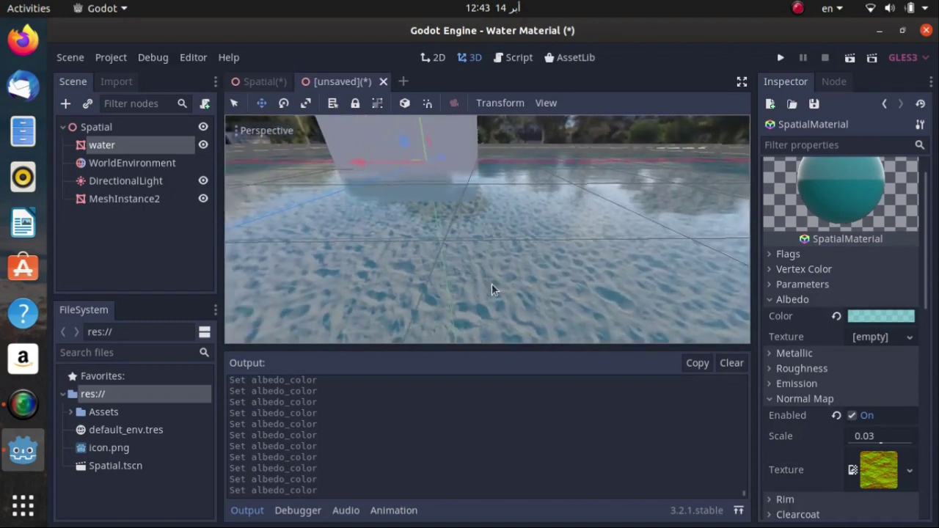
{"action": "mouse_move", "coordinate": [498, 275]}
{"action": "middle_mouse_down"}
{"action": "mouse_move", "coordinate": [487, 229]}
{"action": "mouse_move", "coordinate": [493, 289]}
{"action": "middle_mouse_up"}
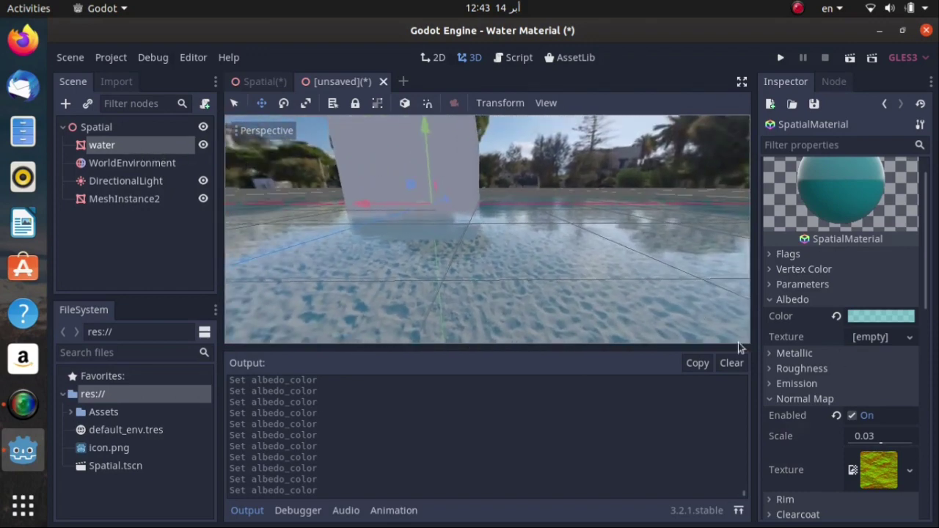
Add an AnimationPlayer node to the scene, found by searching 'animat'
{"action": "left_click", "coordinate": [67, 105]}
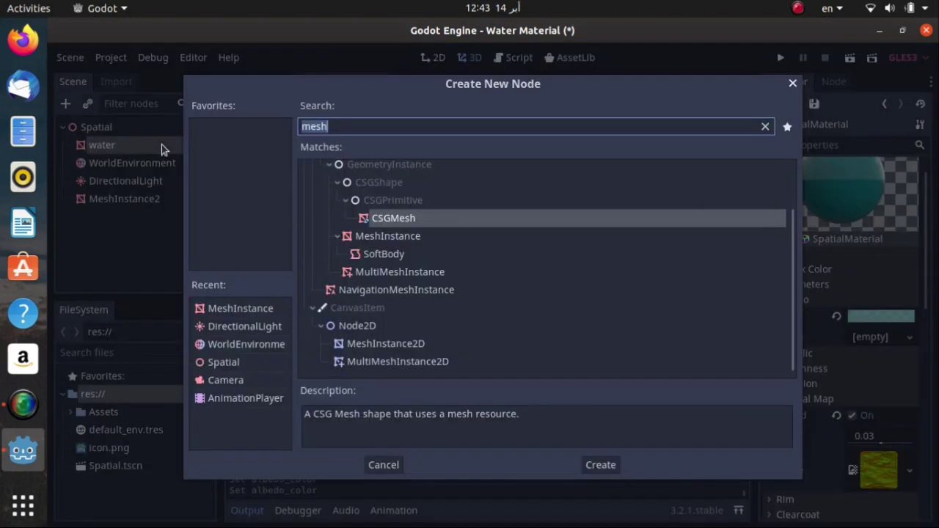
{"action": "type", "text": "animat"}
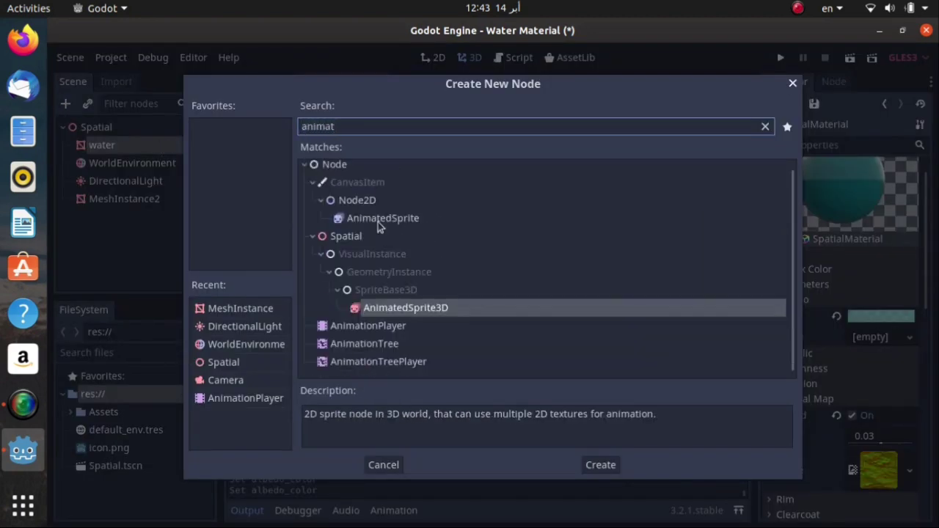
{"action": "double_click", "coordinate": [369, 328]}
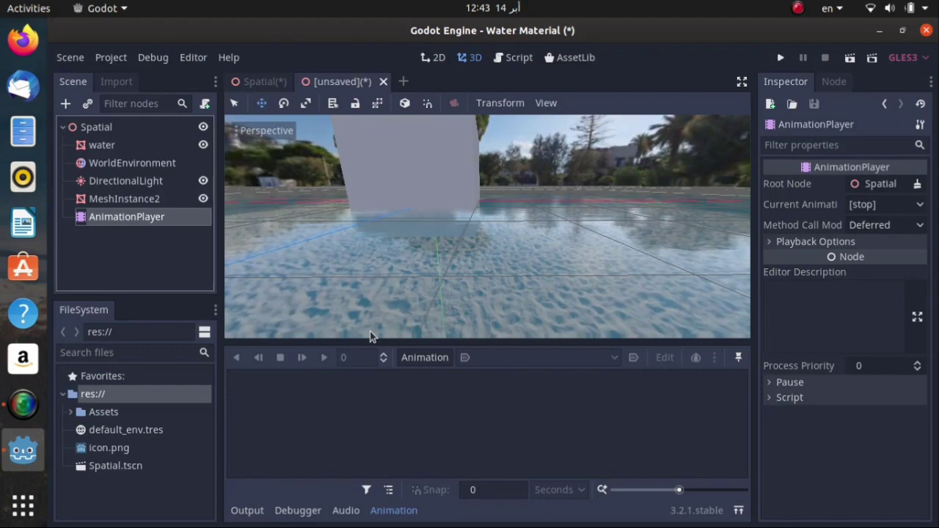
Create a new animation named waterMovement and make the AnimationPlayer a child of water
{"action": "left_click", "coordinate": [422, 359]}
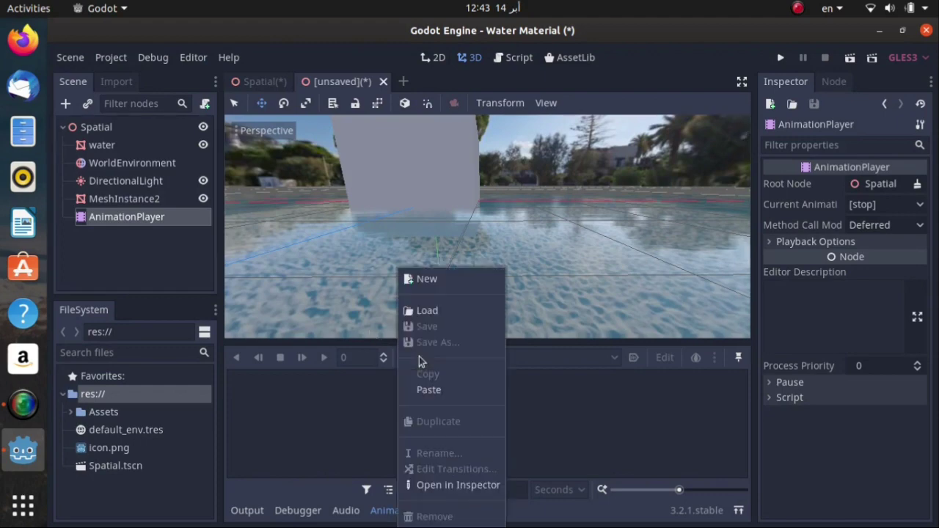
{"action": "left_click", "coordinate": [438, 282]}
{"action": "type", "text": "waterMovement"}
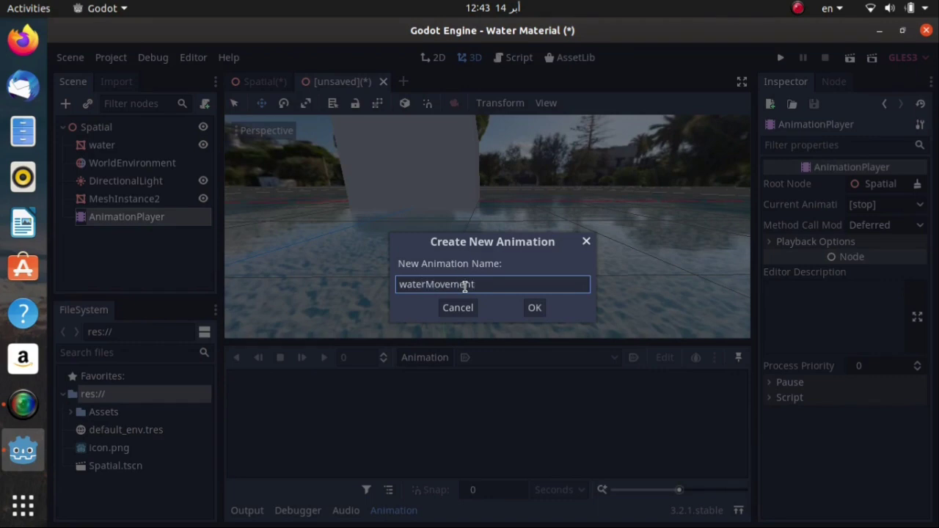
{"action": "key", "text": "Return"}
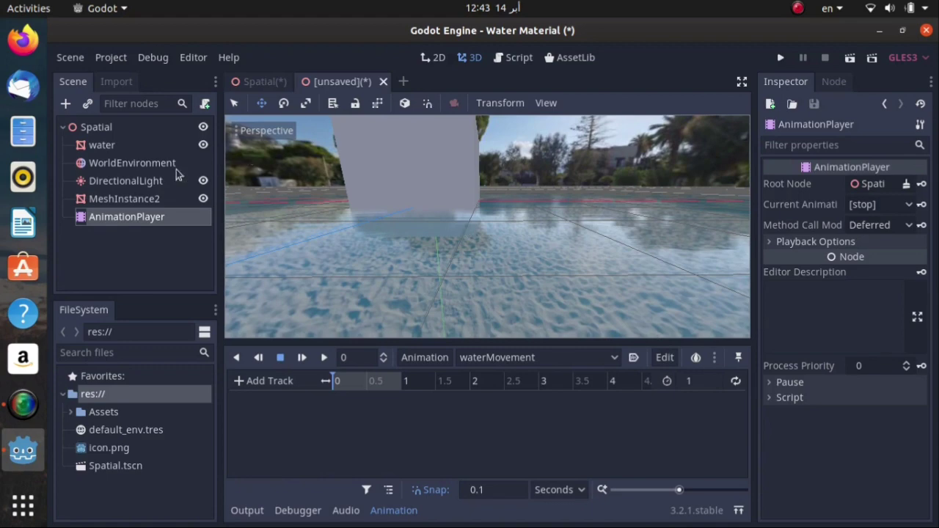
{"action": "left_click_drag", "start_coordinate": [94, 218], "coordinate": [94, 156]}
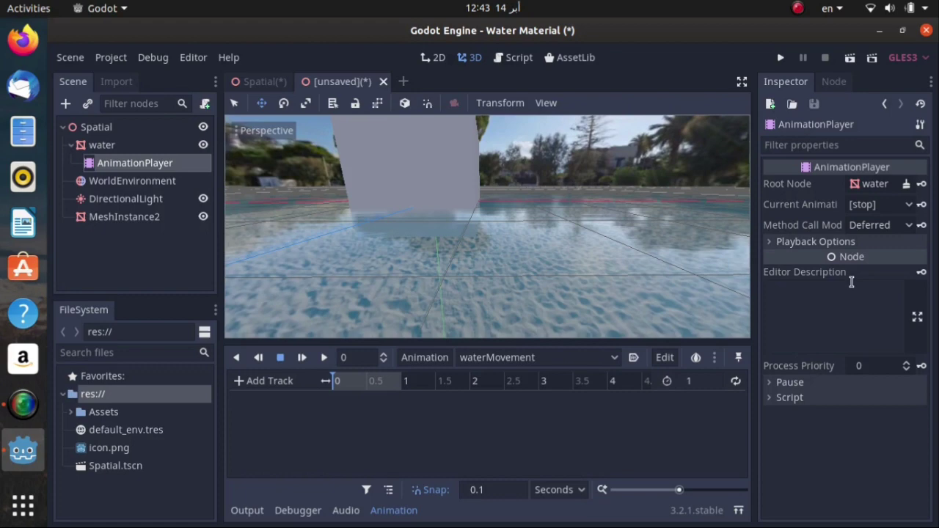
Key the water material's UV1 offset at time 0, creating a uv1_offset track
{"action": "left_click", "coordinate": [108, 146]}
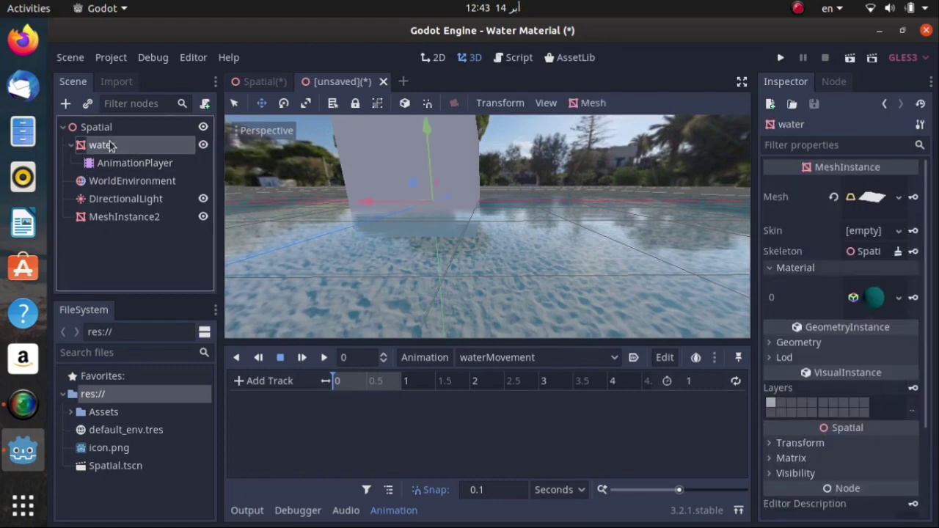
{"action": "scroll", "coordinate": [783, 387], "scroll_direction": "down", "scroll_amount": 3}
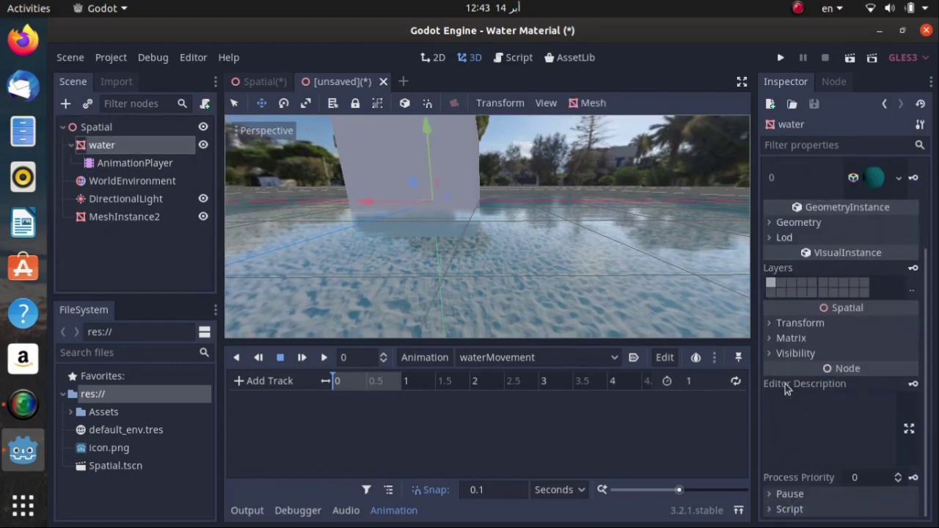
{"action": "scroll", "coordinate": [807, 337], "scroll_direction": "up", "scroll_amount": 3}
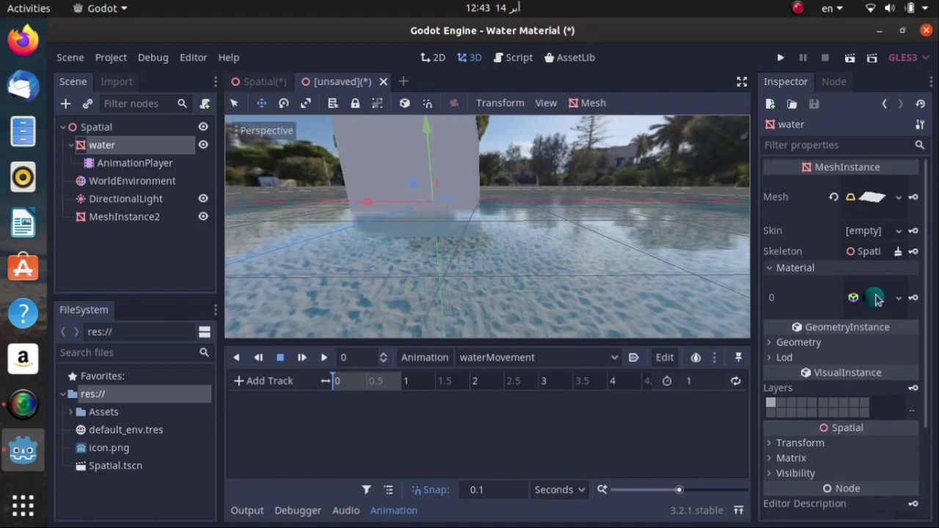
{"action": "left_click", "coordinate": [876, 301]}
{"action": "scroll", "coordinate": [820, 413], "scroll_direction": "down", "scroll_amount": 10}
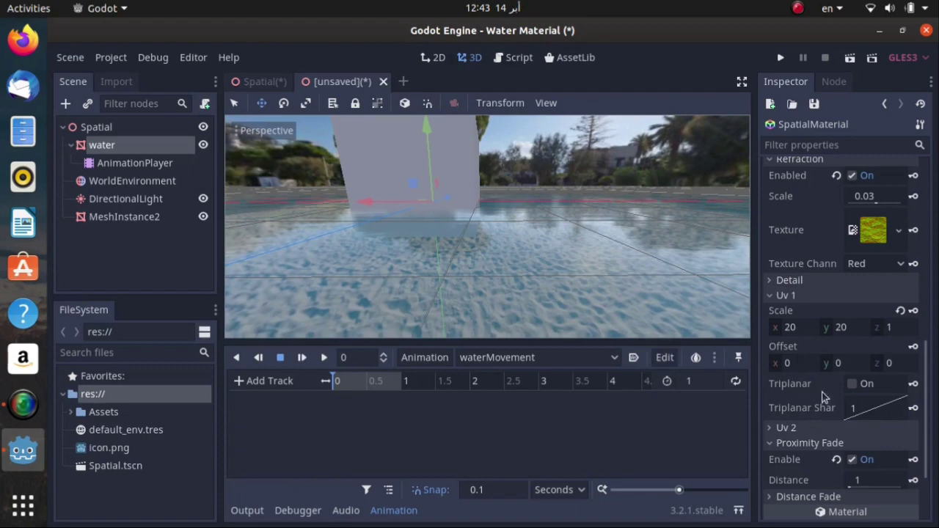
{"action": "left_click", "coordinate": [913, 348]}
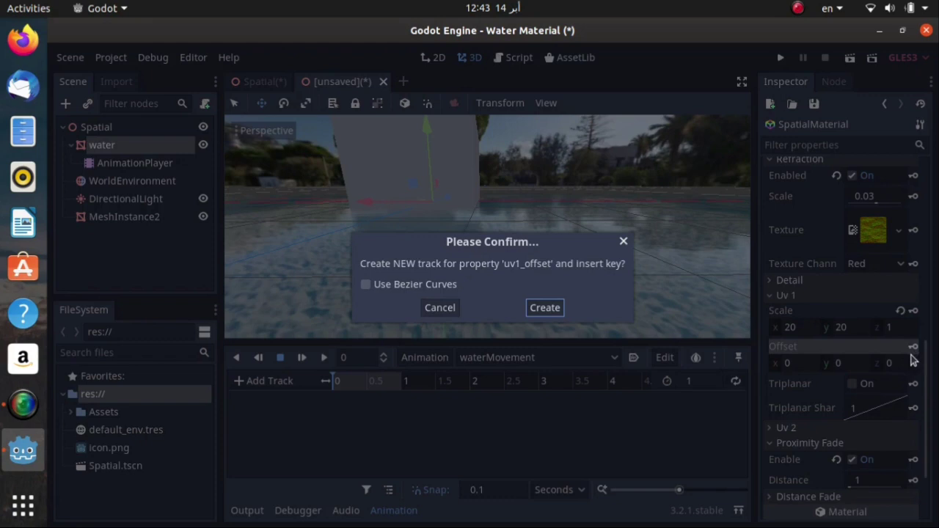
{"action": "left_click", "coordinate": [546, 307]}
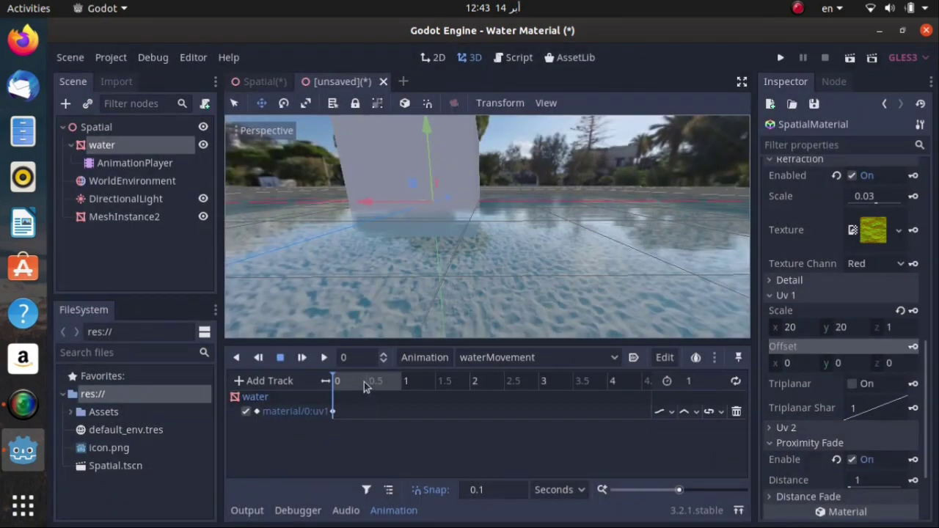
At 1 second, key the UV1 offset x to 1, then scrub back to preview
{"action": "left_click_drag", "start_coordinate": [363, 382], "coordinate": [403, 402]}
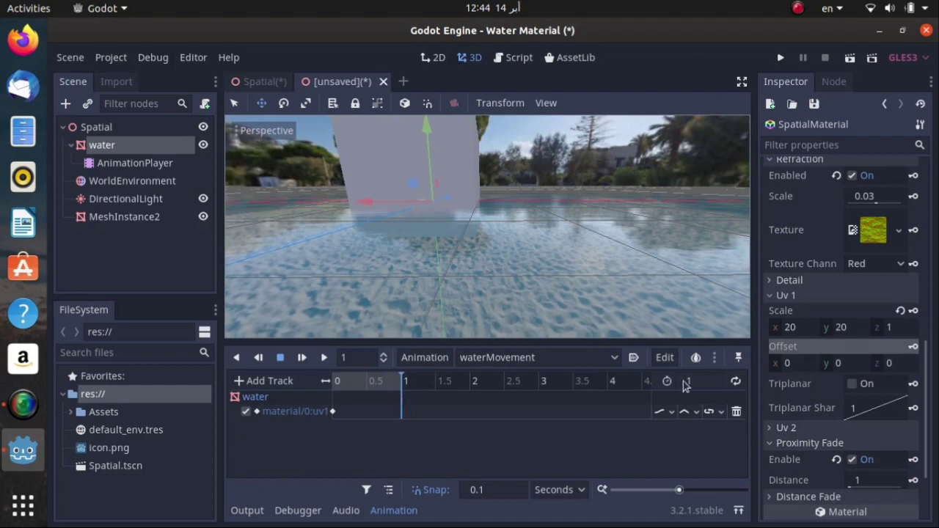
{"action": "left_click", "coordinate": [803, 365]}
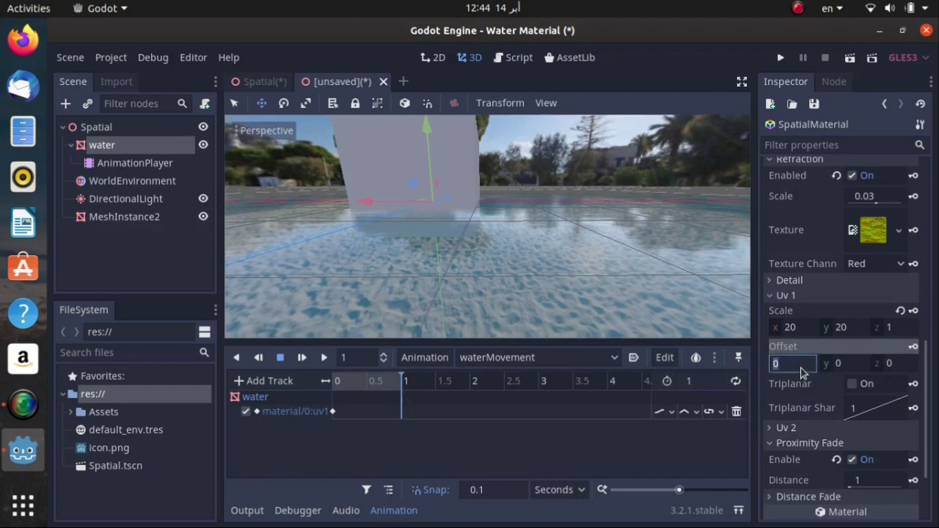
{"action": "type", "text": "1"}
{"action": "key", "text": "Return"}
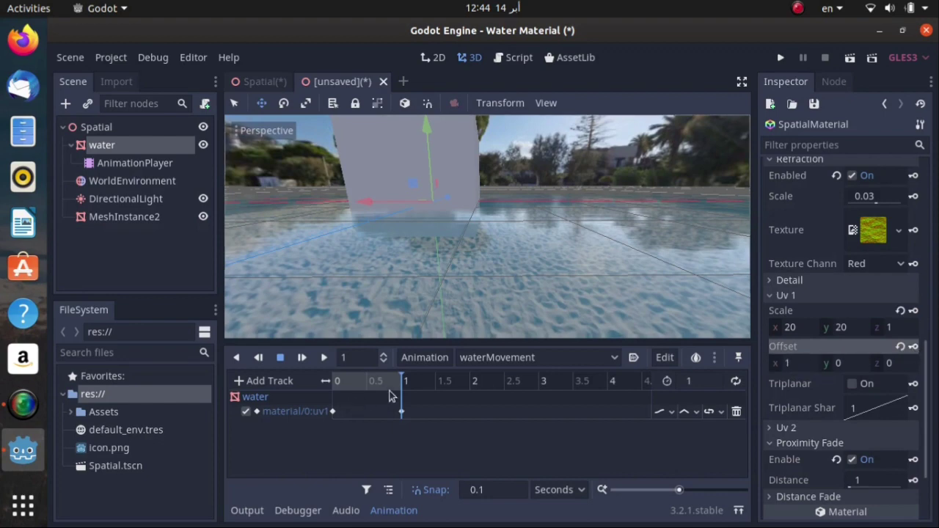
{"action": "left_click_drag", "start_coordinate": [405, 380], "coordinate": [317, 397]}
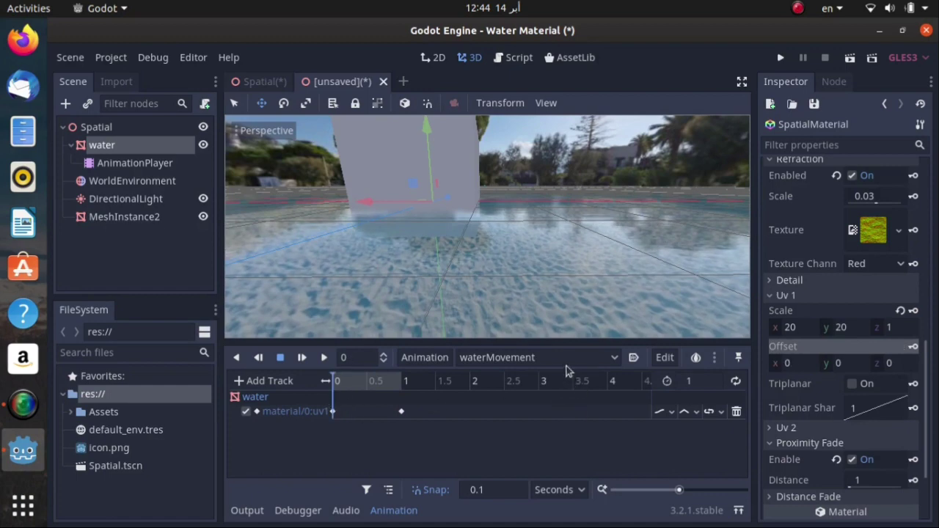
Set waterMovement to autoplay on load and loop, and preview it once
{"action": "left_click", "coordinate": [634, 363]}
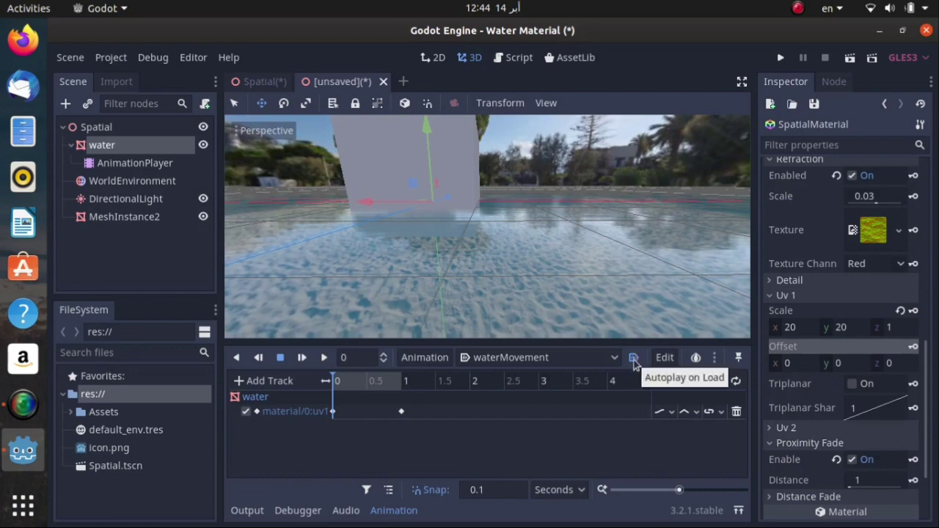
{"action": "left_click", "coordinate": [735, 383]}
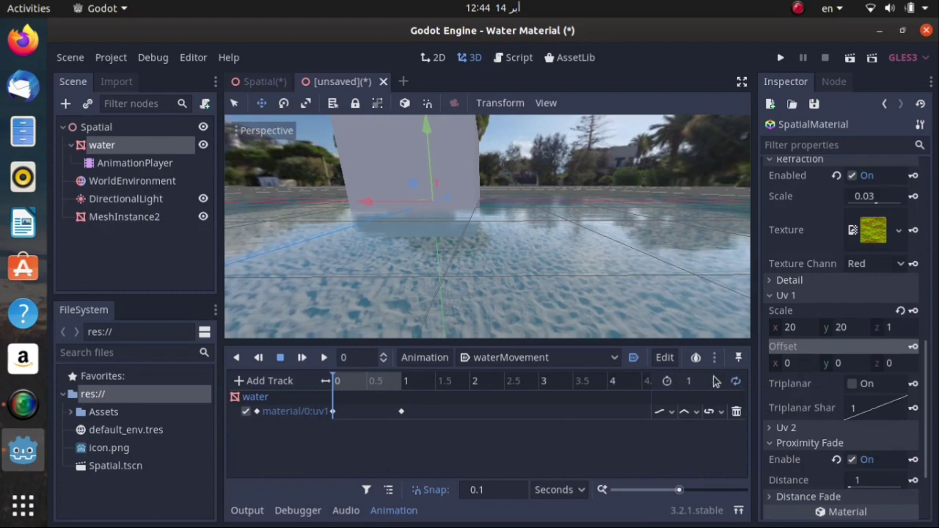
{"action": "left_click", "coordinate": [323, 358]}
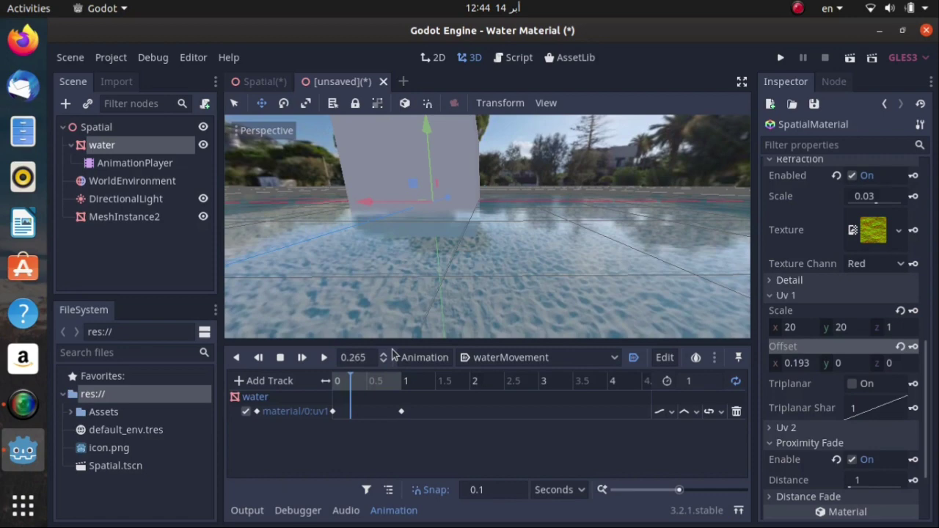
{"action": "left_click", "coordinate": [281, 357]}
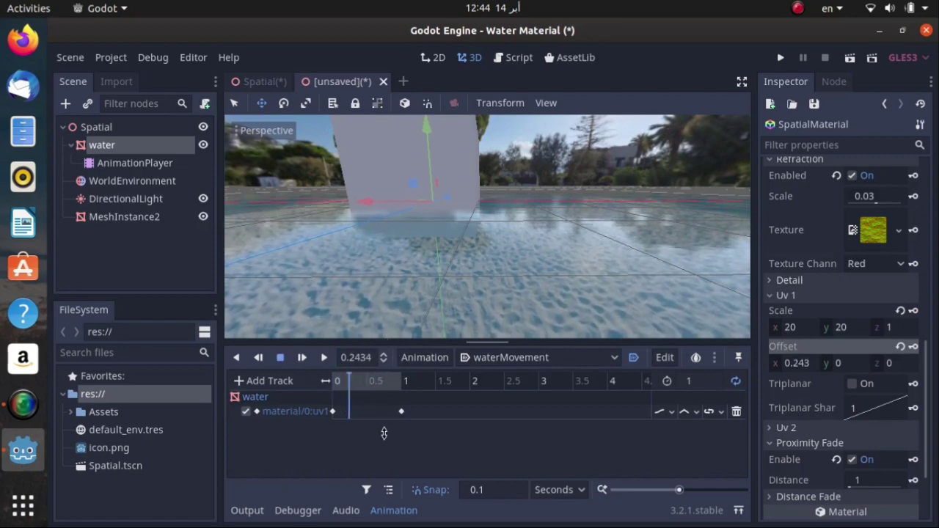
Narrow both side docks to widen the viewport and replay the animation from the start
{"action": "left_click_drag", "start_coordinate": [220, 230], "coordinate": [172, 230]}
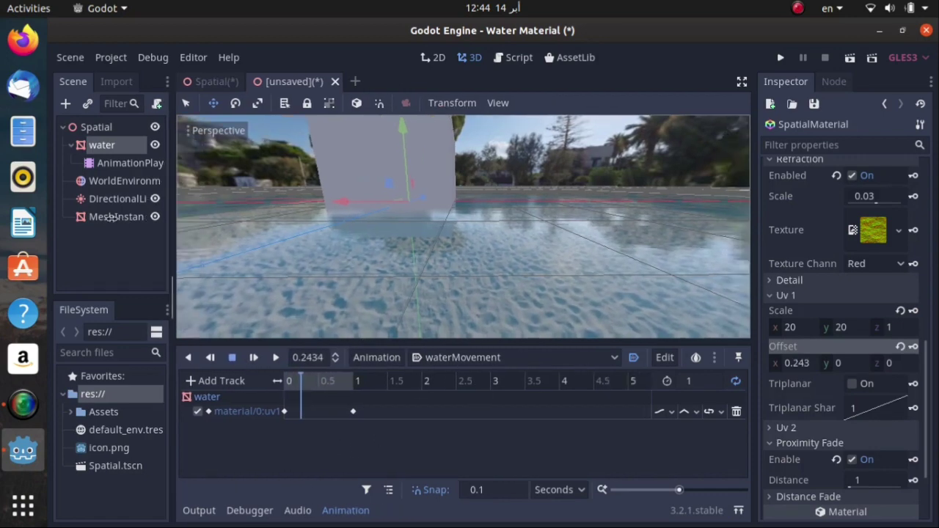
{"action": "left_click_drag", "start_coordinate": [754, 256], "coordinate": [920, 269]}
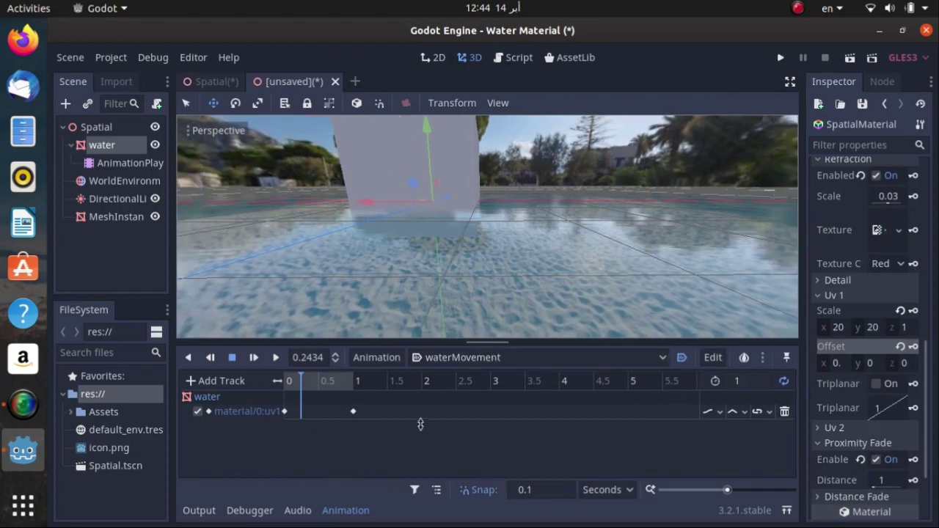
{"action": "left_click", "coordinate": [276, 358]}
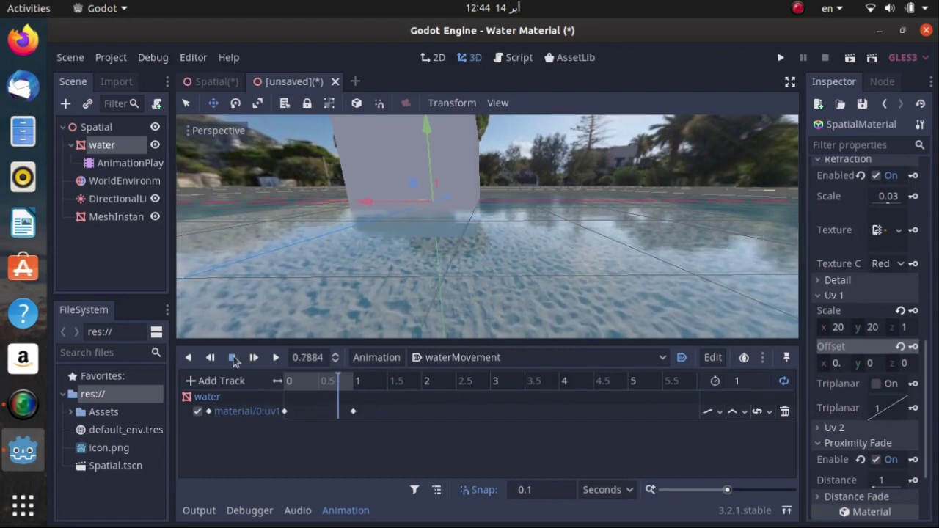
Set the AnimationPlayer's playback speed to 0.2 and test-play the water animation
{"action": "left_click", "coordinate": [125, 163]}
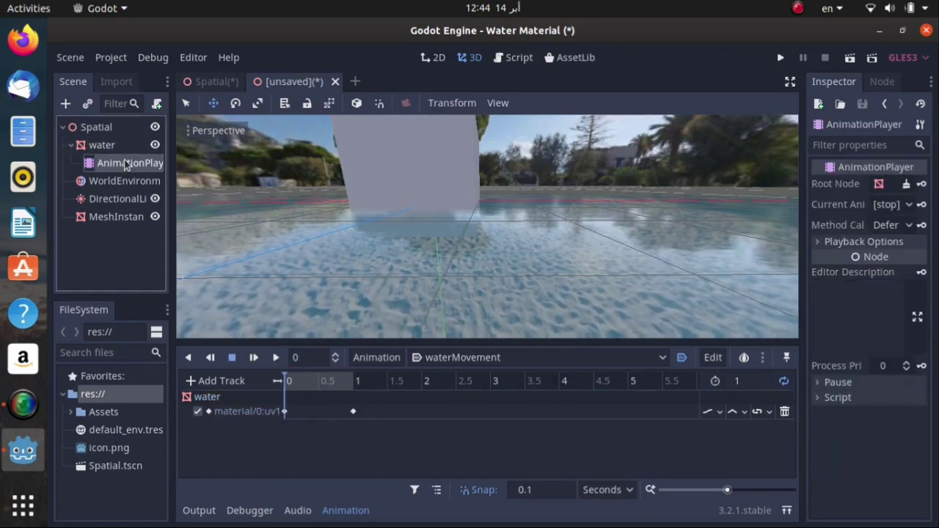
{"action": "left_click", "coordinate": [818, 241]}
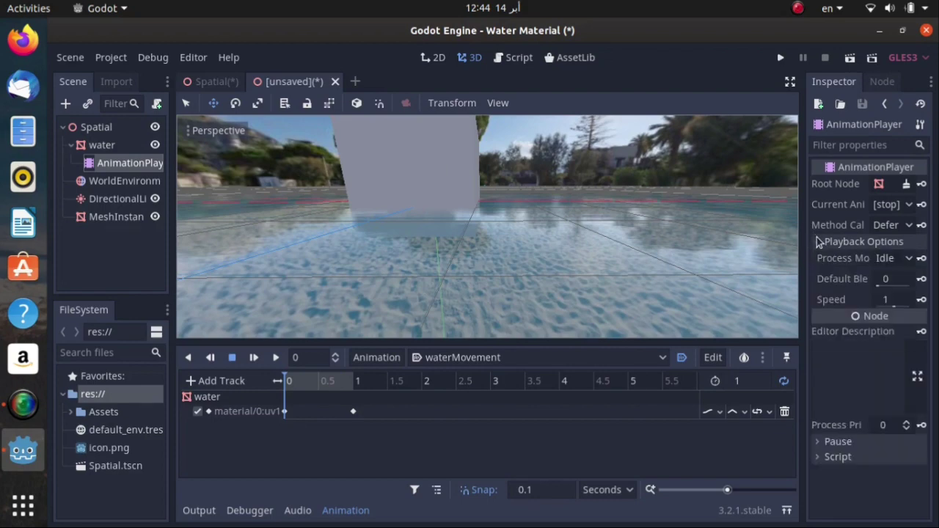
{"action": "left_click", "coordinate": [896, 301]}
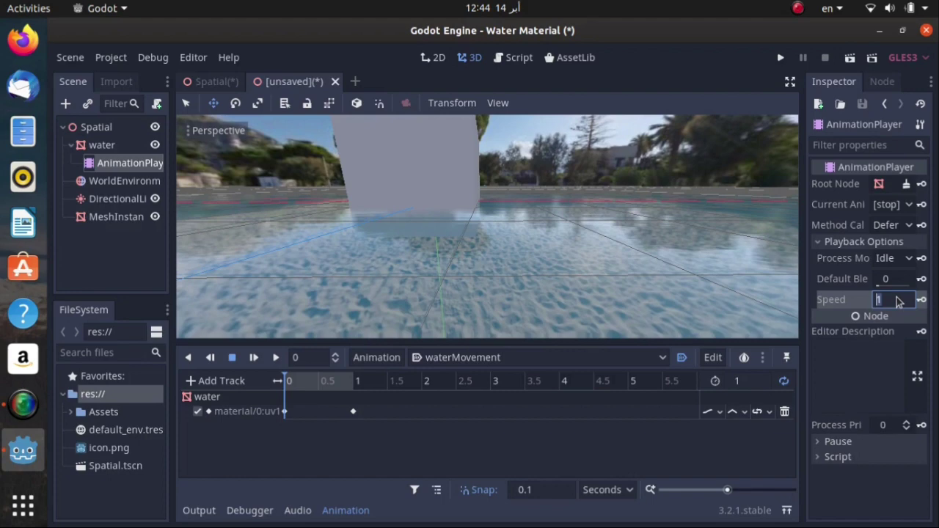
{"action": "key", "text": "Return"}
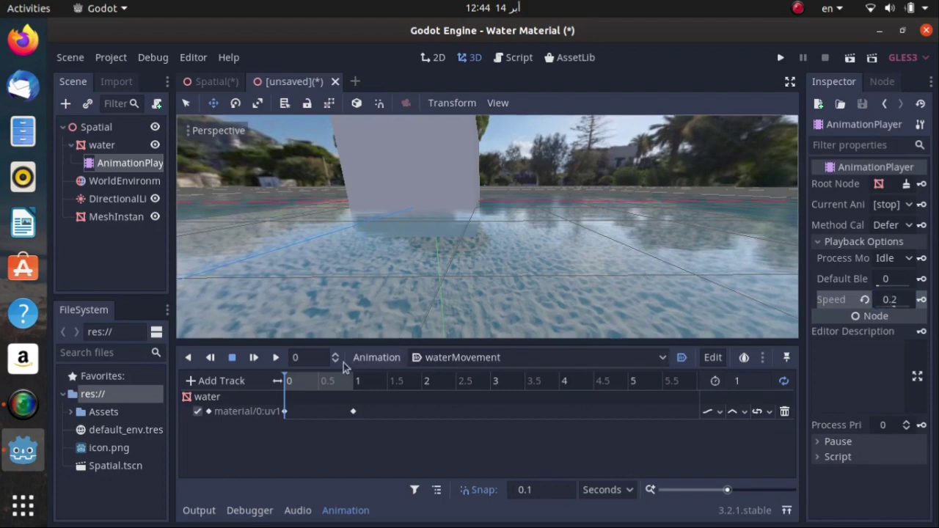
{"action": "left_click", "coordinate": [275, 358]}
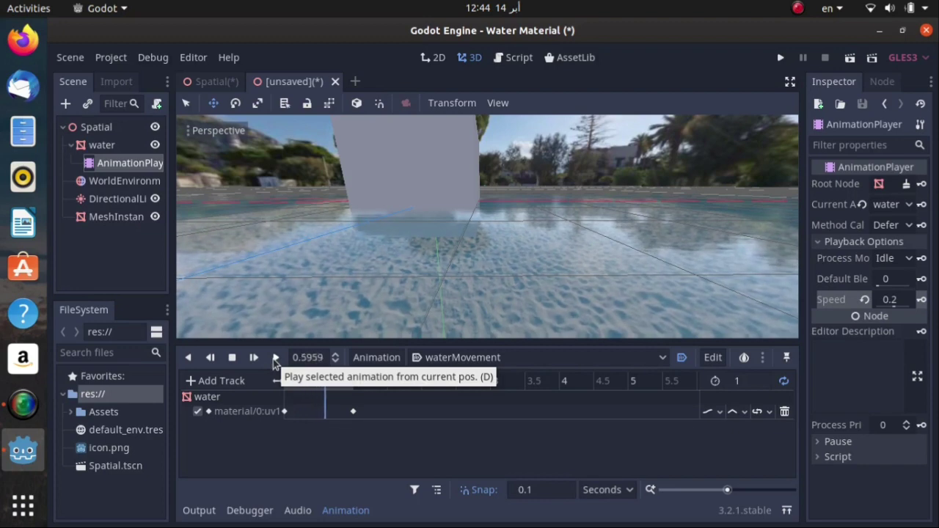
Raise the playback speed to 0.4 and stop the playback
{"action": "left_click", "coordinate": [904, 298]}
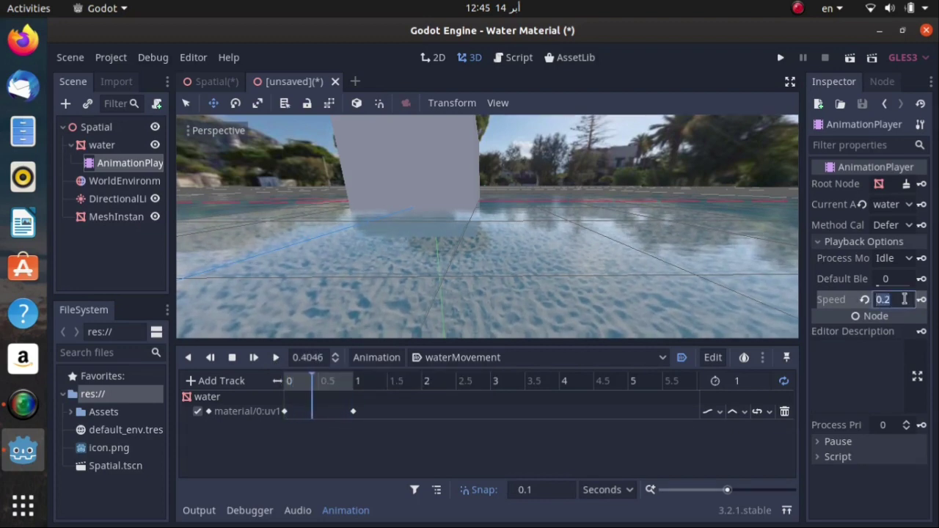
{"action": "type", "text": ".4"}
{"action": "key", "text": "Return"}
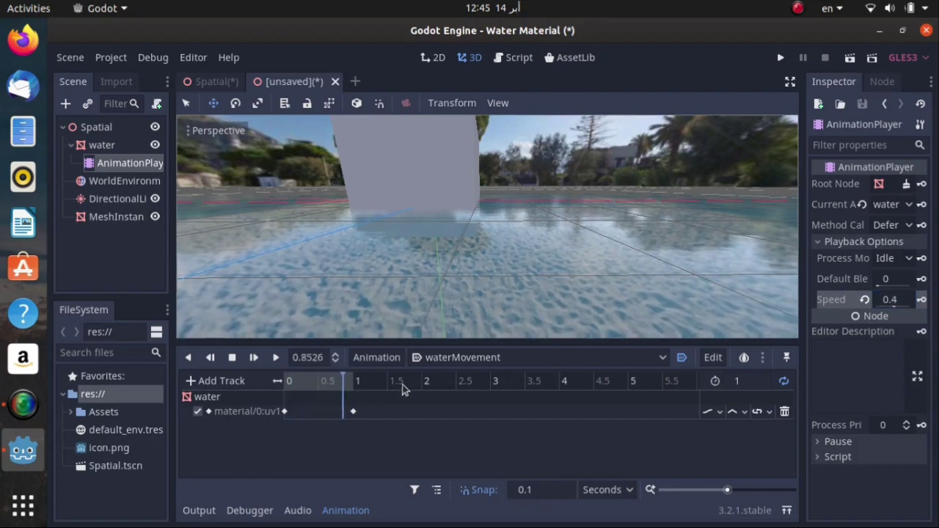
{"action": "left_click", "coordinate": [232, 360]}
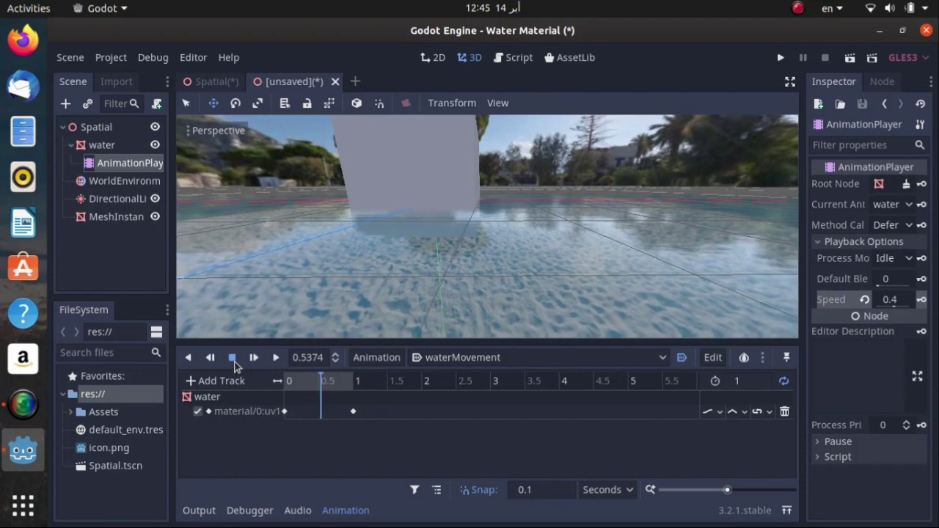
Rewind the playhead to 0 and add a Camera node under Spatial
{"action": "left_click", "coordinate": [290, 381]}
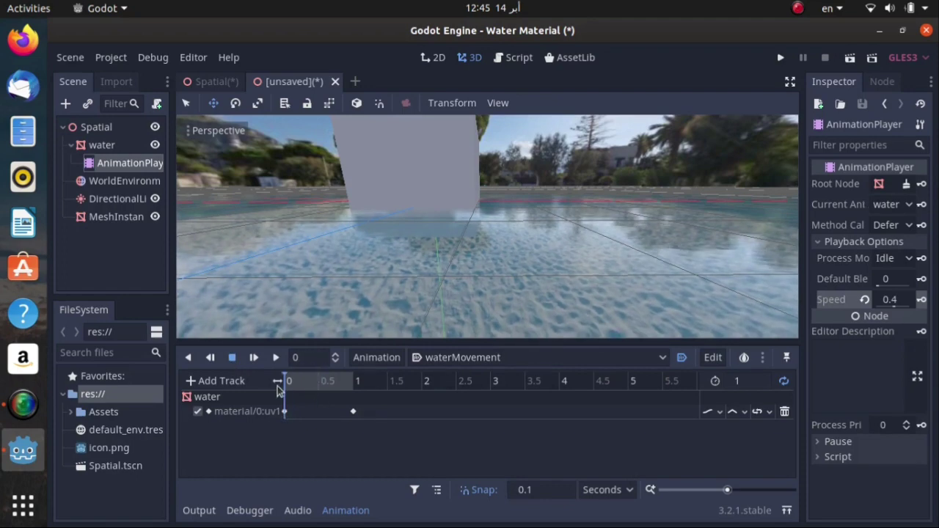
{"action": "left_click", "coordinate": [96, 127]}
{"action": "left_click", "coordinate": [65, 103]}
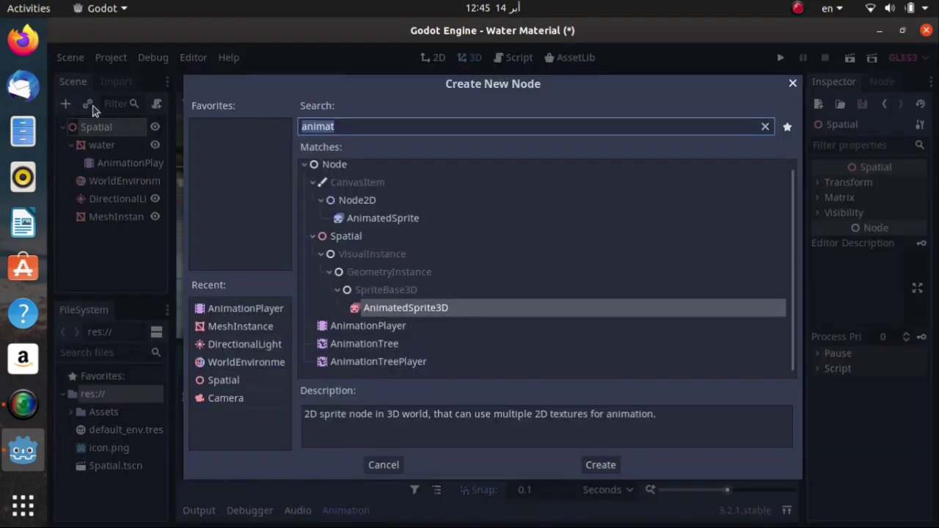
{"action": "type", "text": "ca"}
{"action": "key", "text": "Return"}
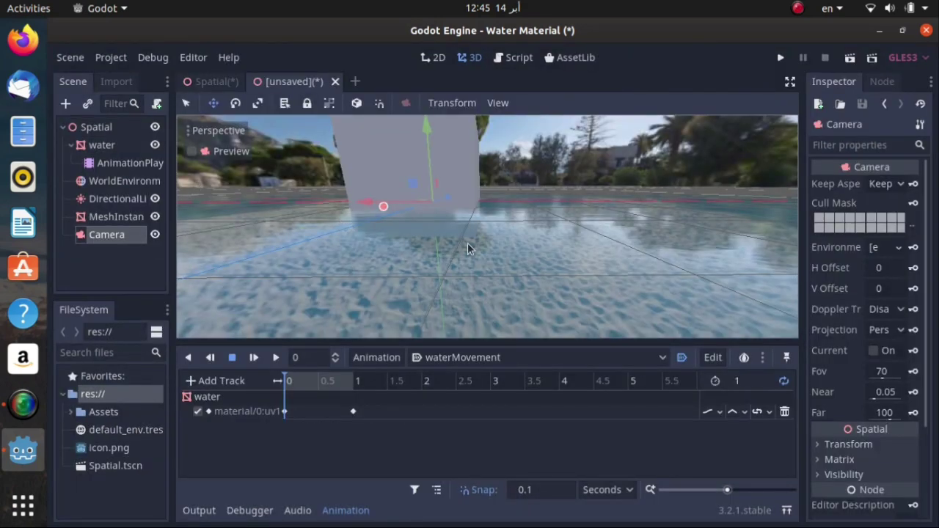
Raise the camera and turn it around its vertical axis toward the pool
{"action": "right_click_drag", "start_coordinate": [487, 226], "coordinate": [492, 289]}
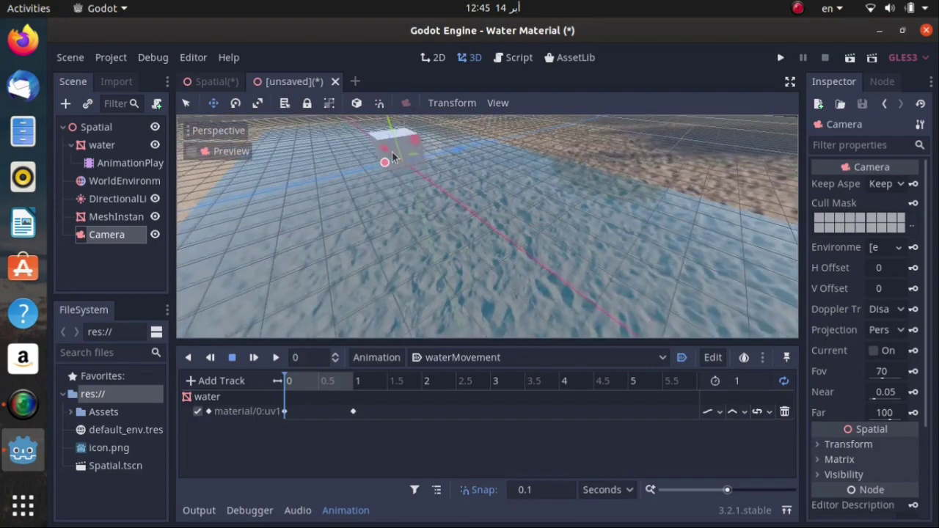
{"action": "left_click_drag", "start_coordinate": [392, 151], "coordinate": [312, 145]}
{"action": "key", "text": "f"}
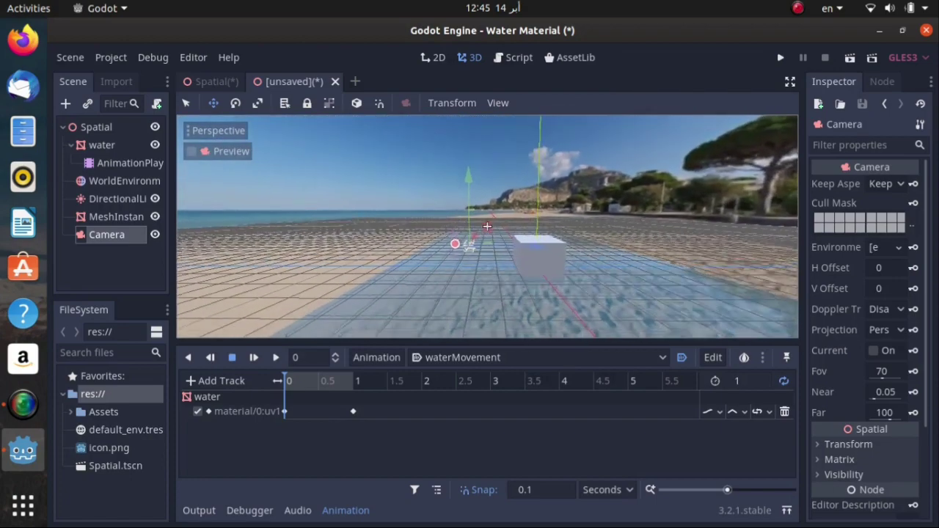
{"action": "scroll", "coordinate": [487, 227], "scroll_direction": "up", "scroll_amount": 1}
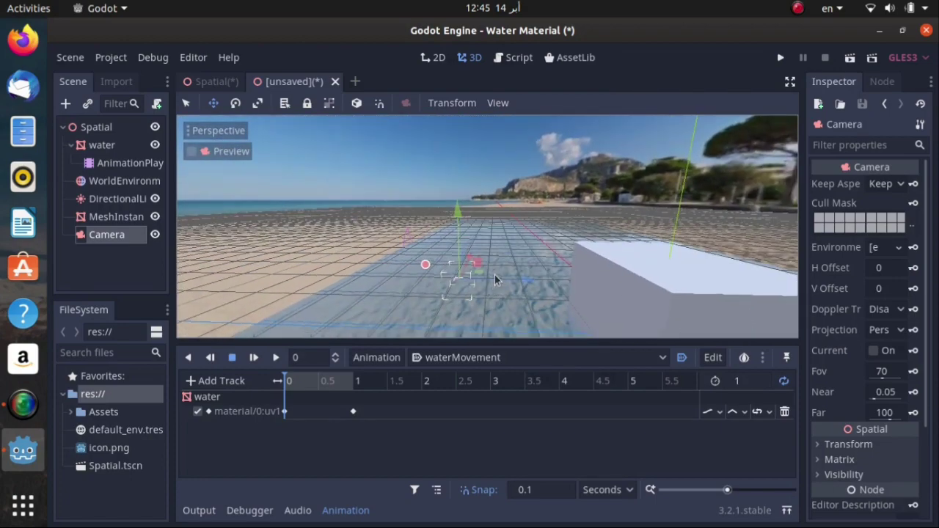
{"action": "scroll", "coordinate": [487, 226], "scroll_direction": "up", "scroll_amount": 1}
{"action": "middle_click_drag", "start_coordinate": [492, 284], "coordinate": [363, 168]}
{"action": "left_click", "coordinate": [235, 103]}
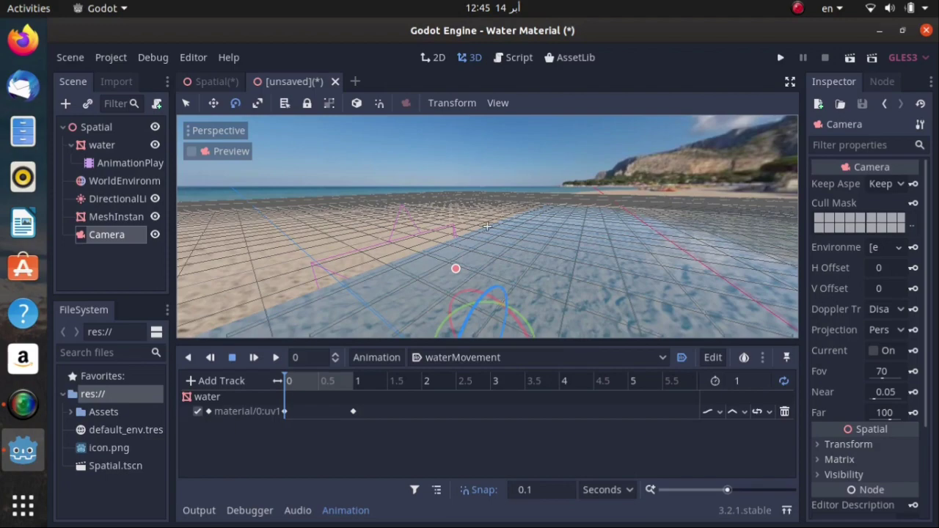
{"action": "middle_click_drag", "start_coordinate": [487, 227], "coordinate": [485, 267]}
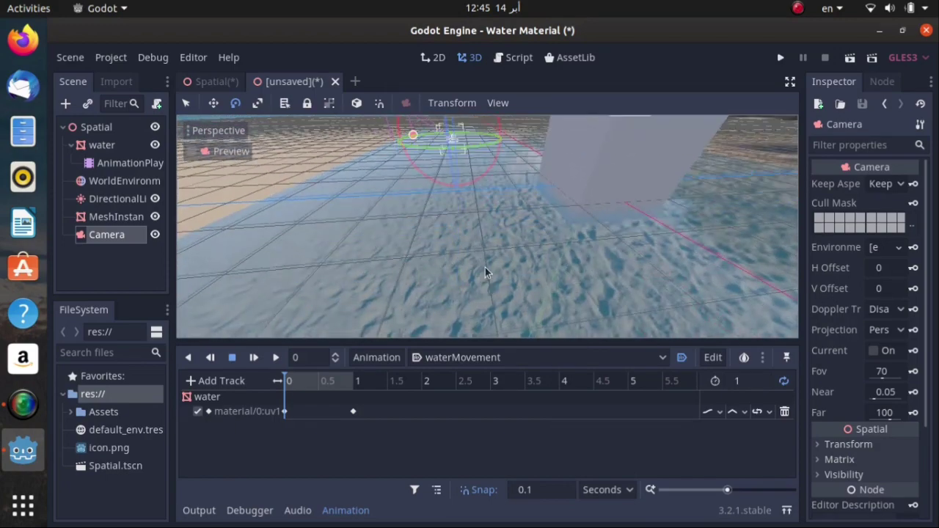
{"action": "middle_click_drag", "start_coordinate": [487, 226], "coordinate": [483, 276]}
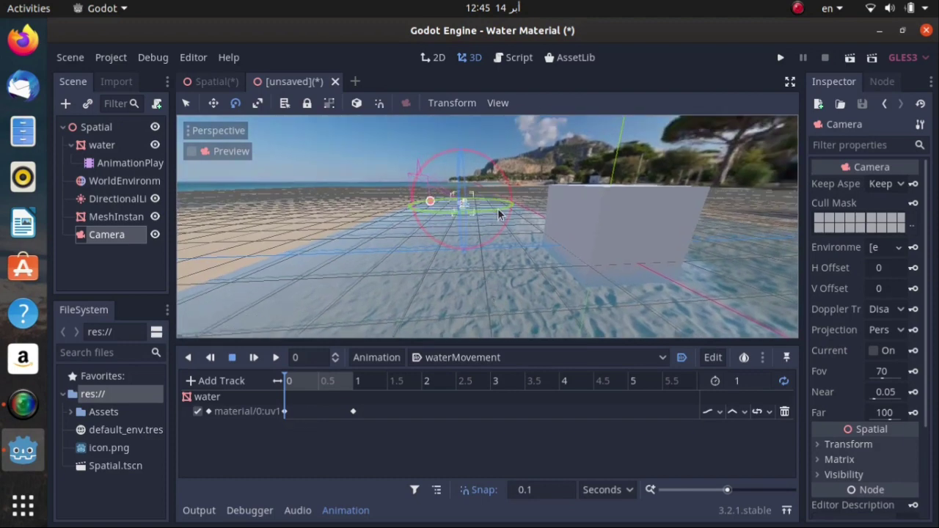
{"action": "left_click_drag", "start_coordinate": [497, 214], "coordinate": [288, 178]}
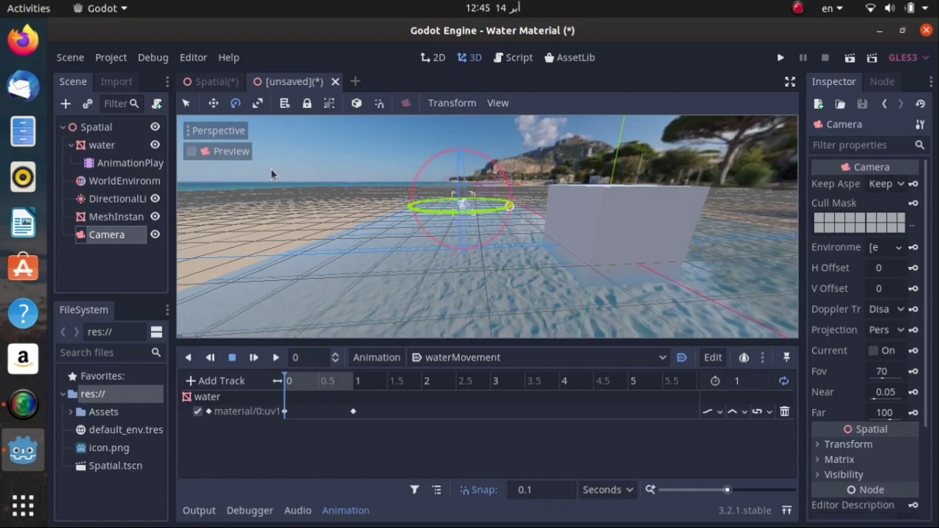
{"action": "left_click", "coordinate": [431, 215]}
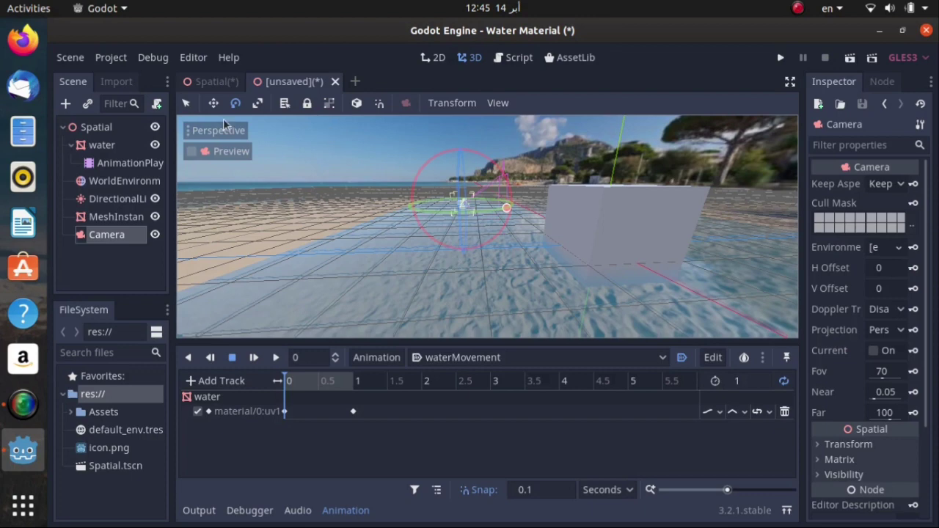
Slide the camera along its blue and X axes, then preview the scene through it
{"action": "left_click", "coordinate": [258, 102]}
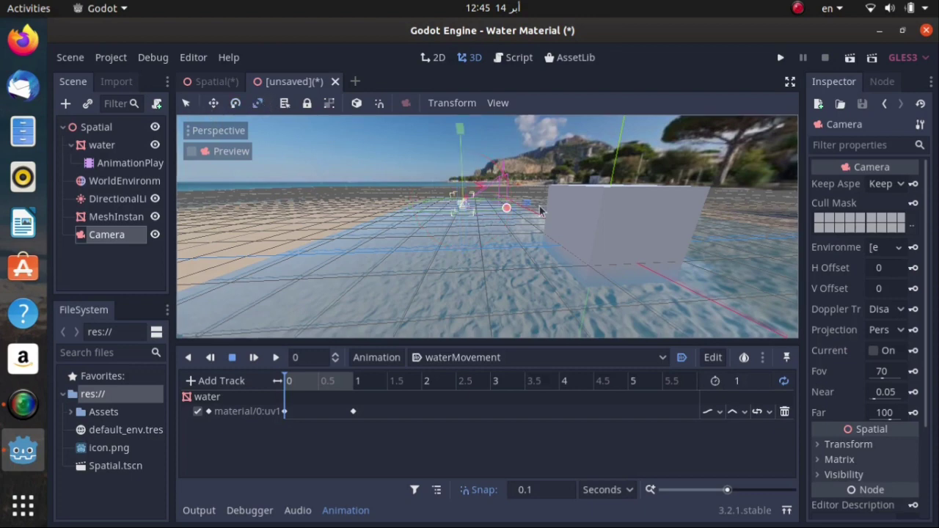
{"action": "left_click", "coordinate": [212, 102]}
{"action": "left_click_drag", "start_coordinate": [530, 208], "coordinate": [510, 196]}
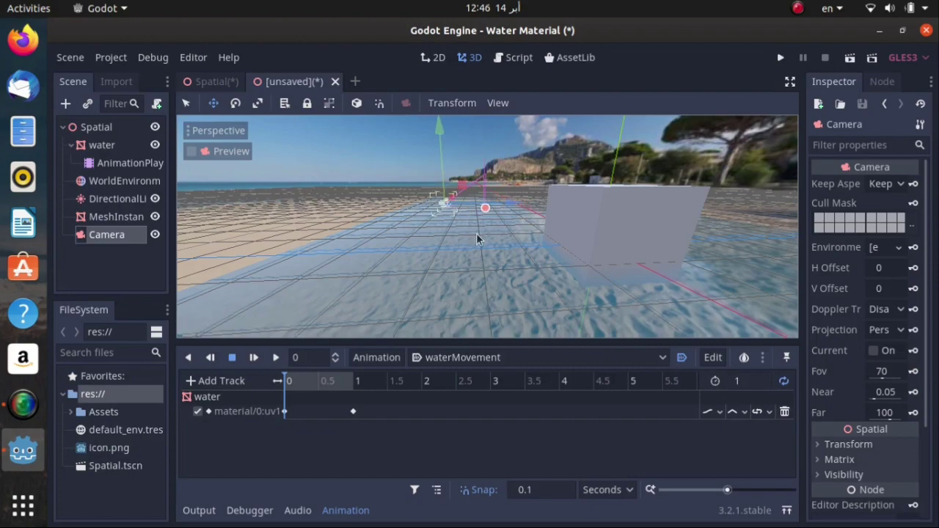
{"action": "middle_click_drag", "start_coordinate": [492, 220], "coordinate": [552, 279]}
{"action": "left_click_drag", "start_coordinate": [577, 219], "coordinate": [550, 219]}
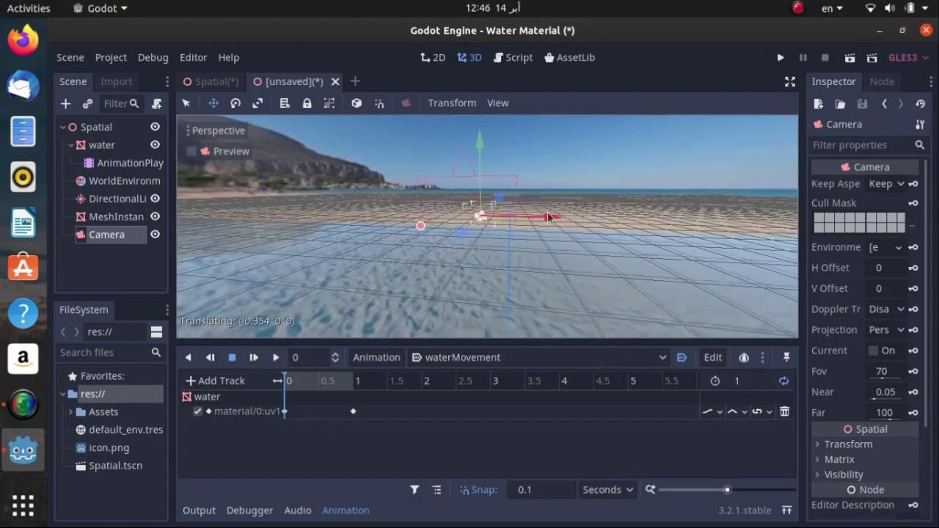
{"action": "left_click", "coordinate": [192, 151]}
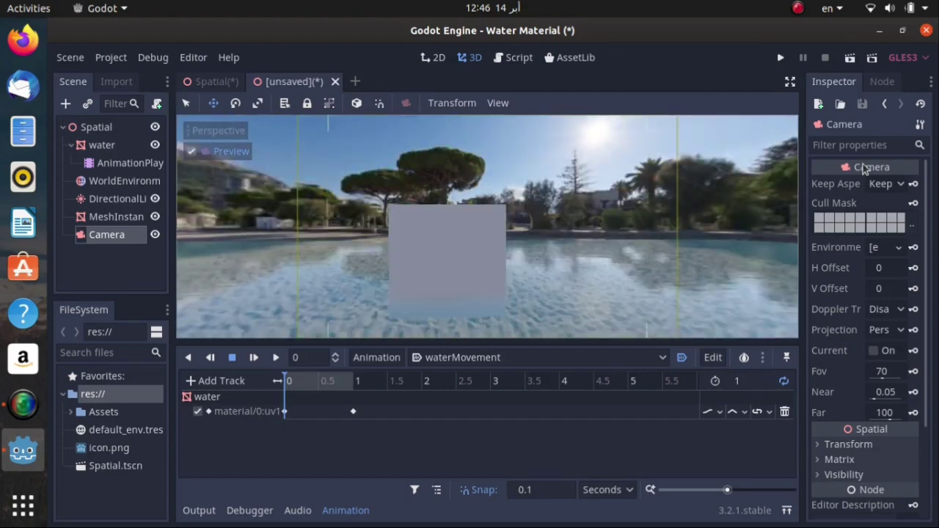
Run the scene after saving it as water.tscn, and maximize the Water Material game window
{"action": "left_click", "coordinate": [849, 58]}
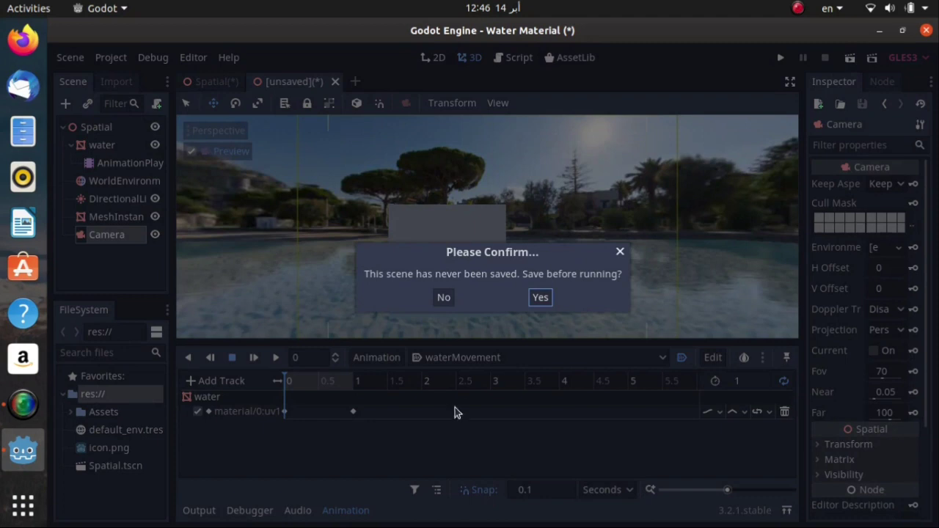
{"action": "left_click", "coordinate": [541, 297]}
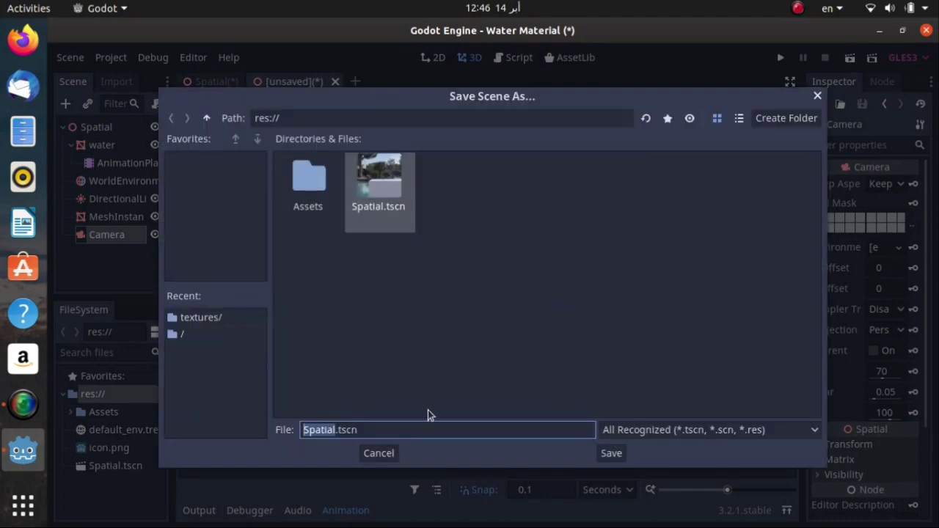
{"action": "type", "text": "wtaer"}
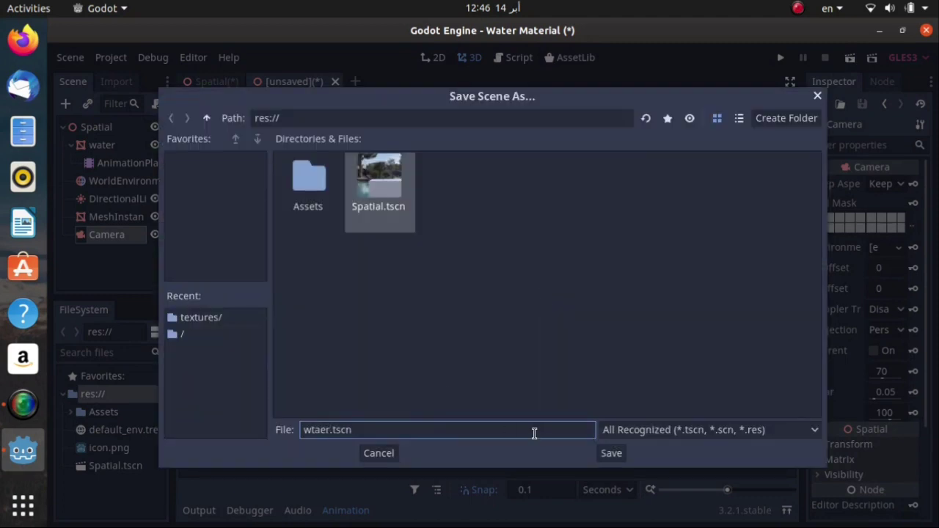
{"action": "key", "text": "BackSpace"}
{"action": "key", "text": "BackSpace"}
{"action": "key", "text": "BackSpace"}
{"action": "key", "text": "BackSpace"}
{"action": "type", "text": "ater"}
{"action": "key", "text": "Return"}
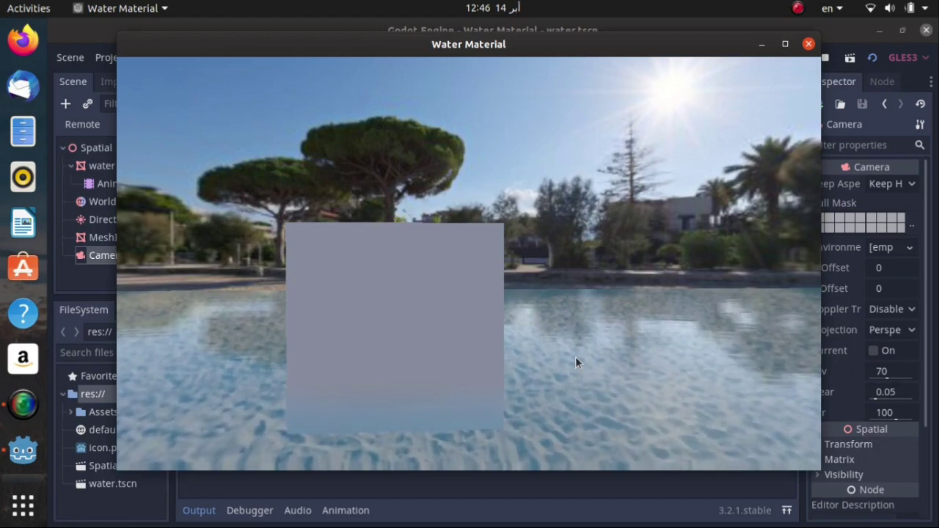
{"action": "left_click", "coordinate": [784, 44]}
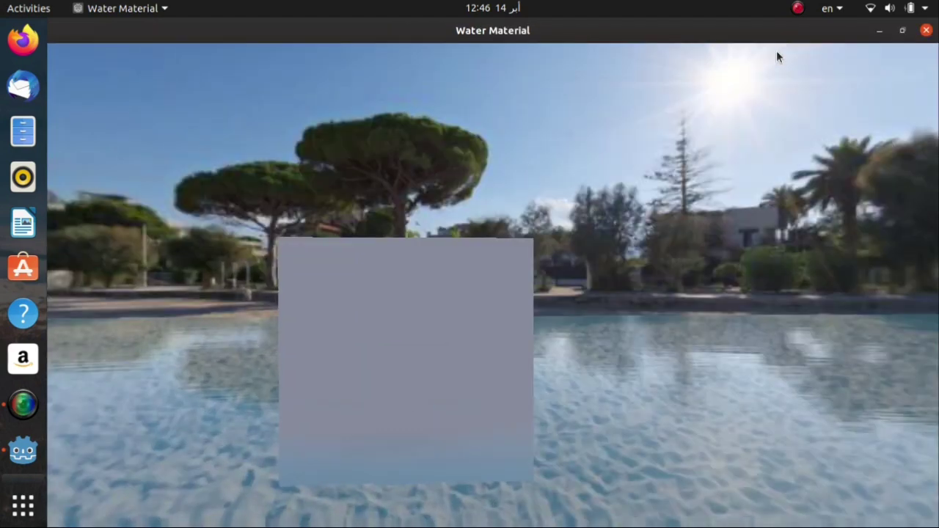